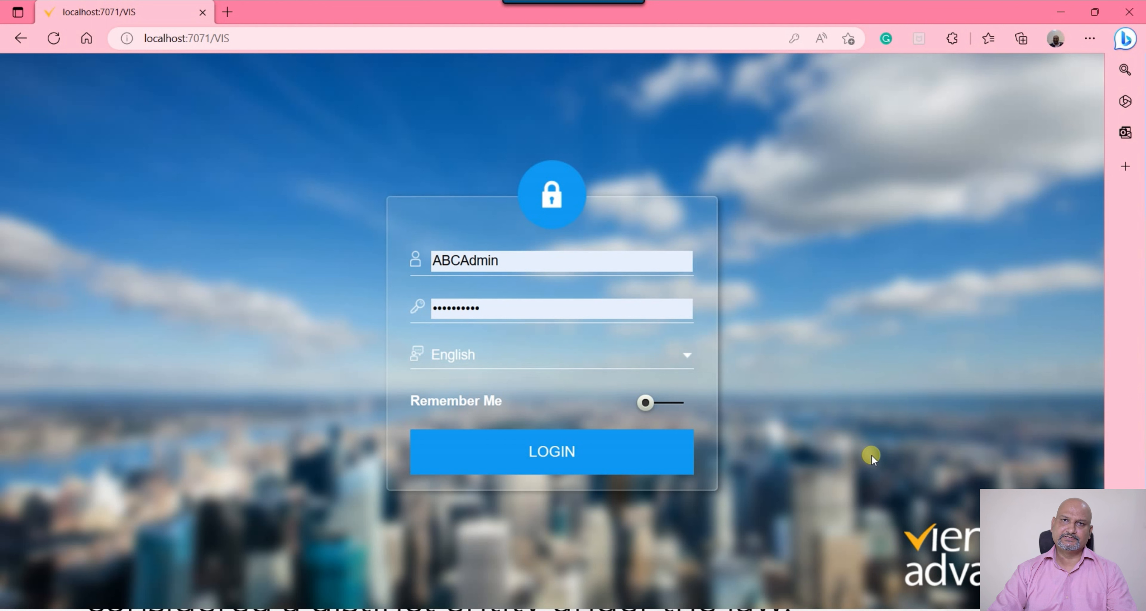
Log in with the prefilled credentials, search for "organization" and open the Organization window
{"action": "left_click", "coordinate": [578, 455]}
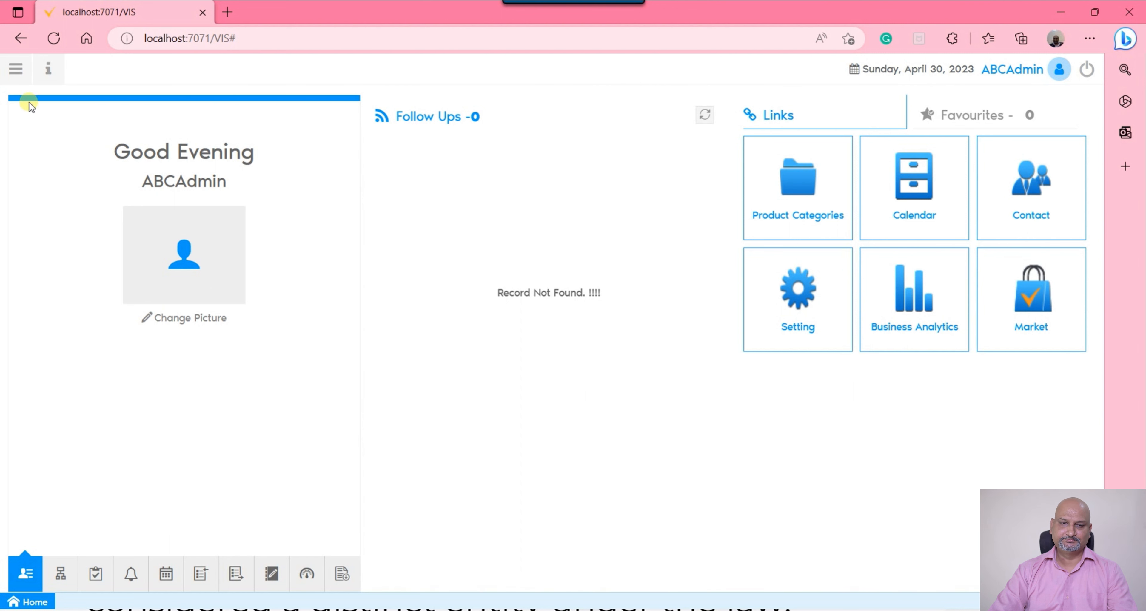
{"action": "left_click", "coordinate": [15, 71]}
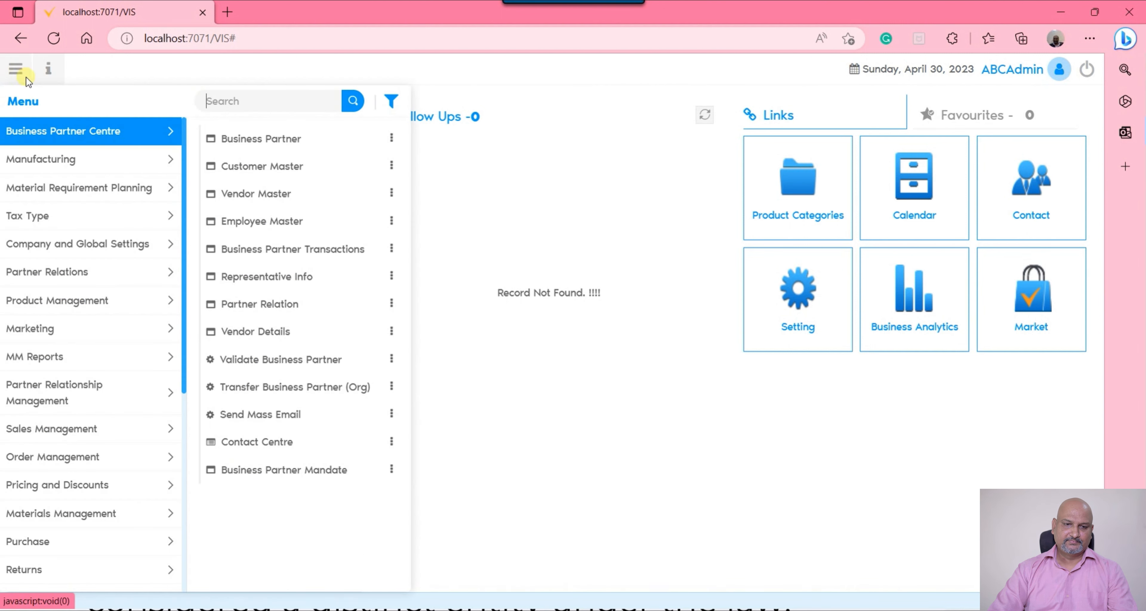
{"action": "left_click", "coordinate": [263, 102]}
{"action": "type", "text": "organization"}
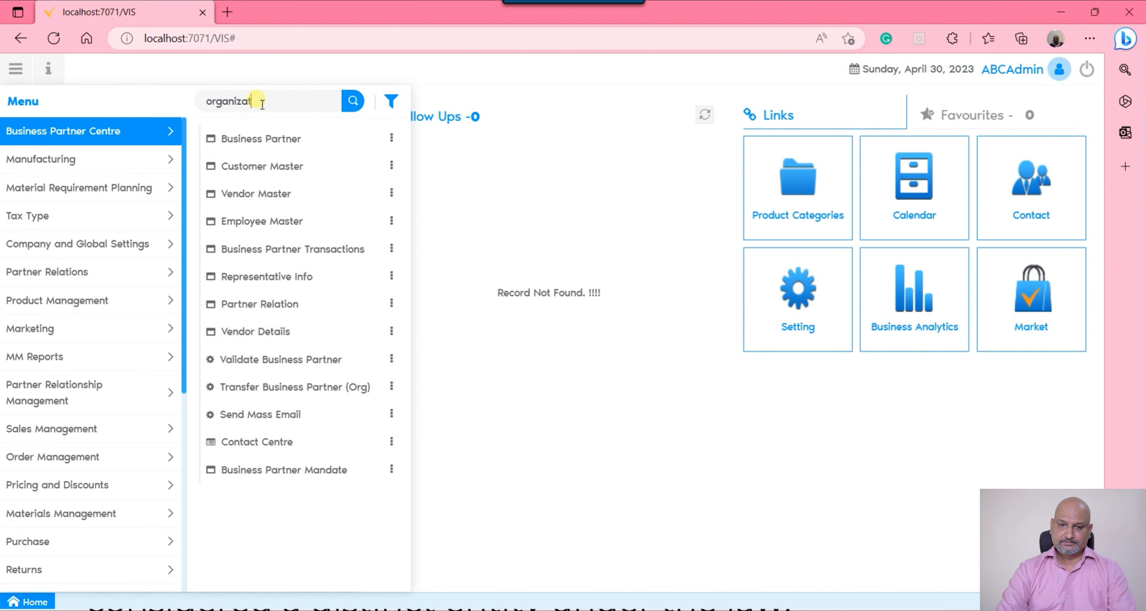
{"action": "key", "text": "Down"}
{"action": "key", "text": "Down"}
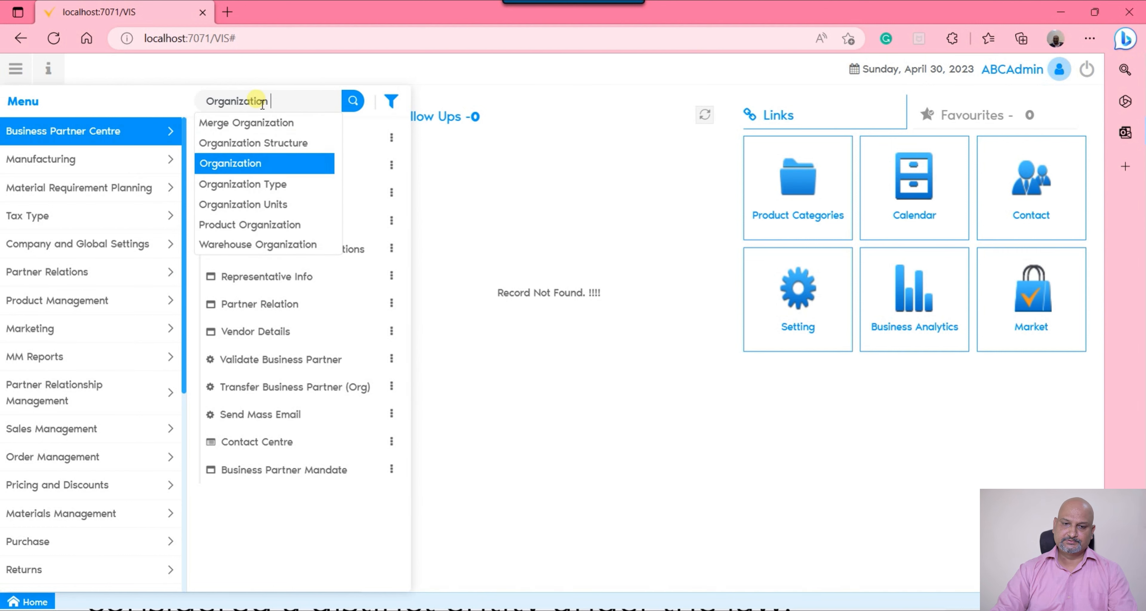
{"action": "key", "text": "Return"}
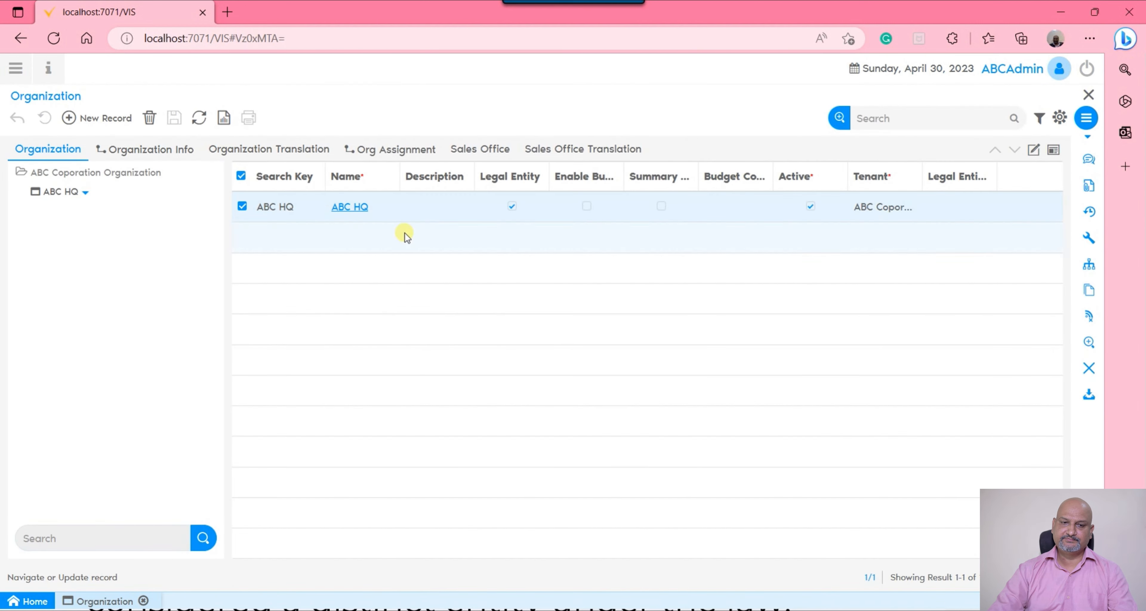
Open the organization info of ABC HQ in single-record view and select its address text
{"action": "left_click", "coordinate": [1033, 150]}
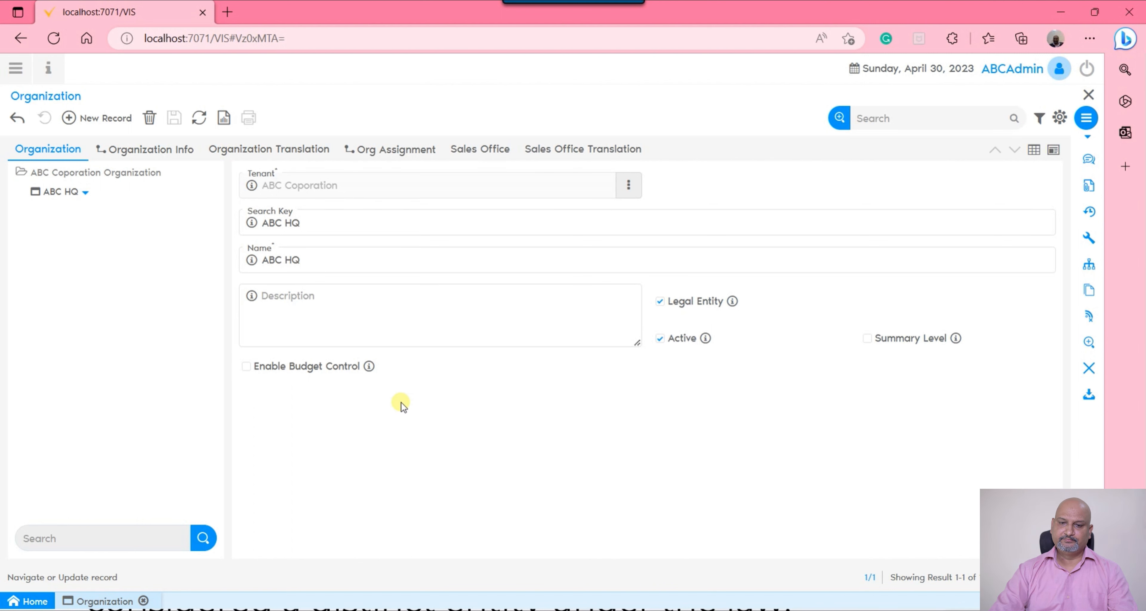
{"action": "left_click", "coordinate": [151, 149]}
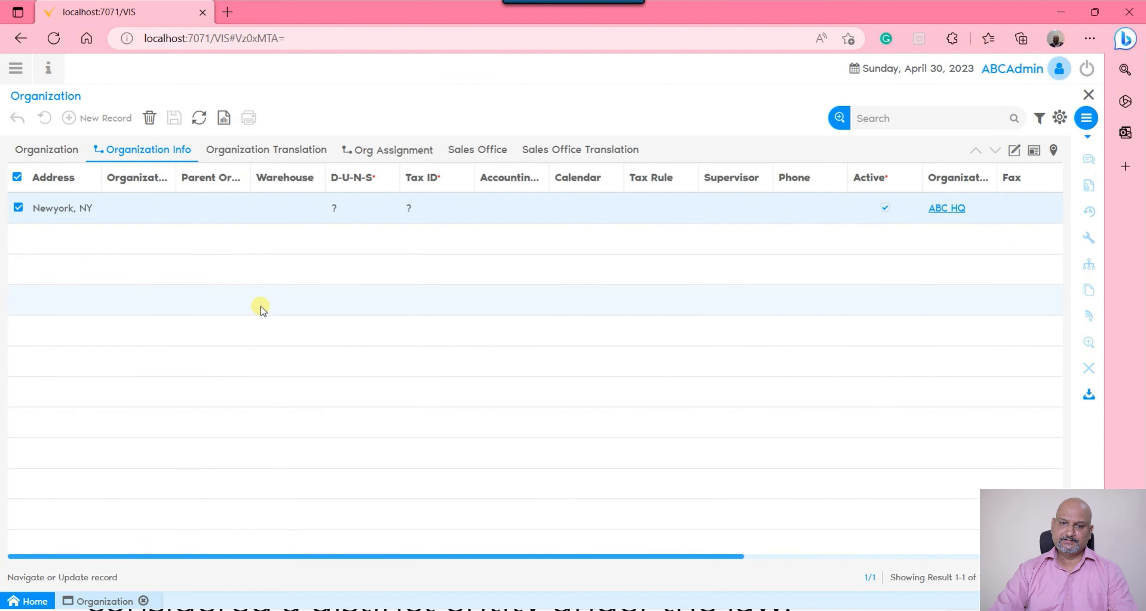
{"action": "left_click", "coordinate": [1014, 150]}
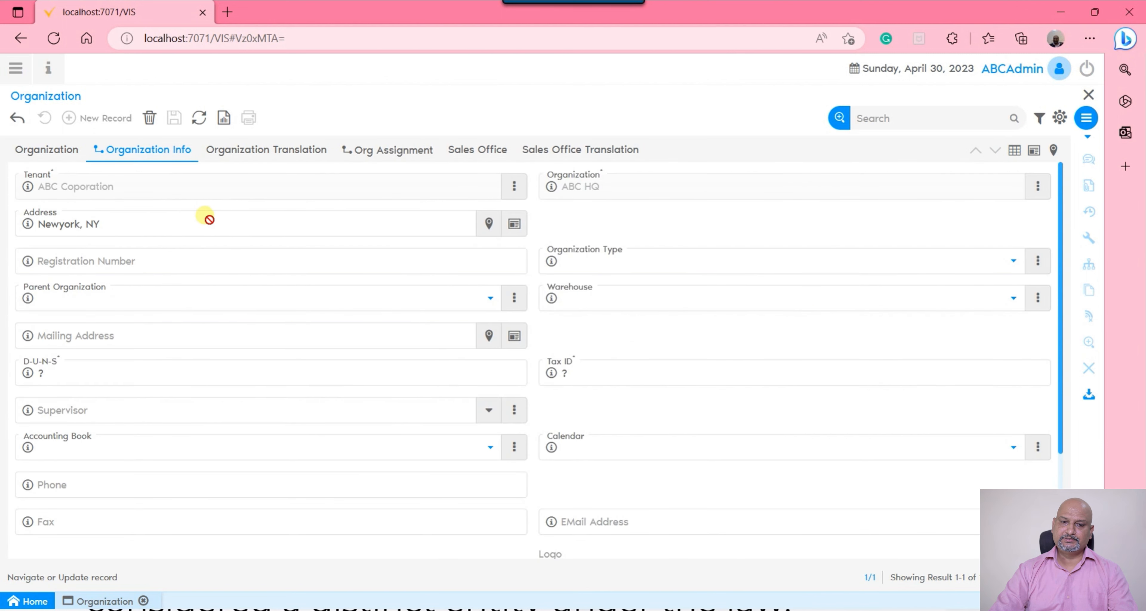
{"action": "left_click_drag", "start_coordinate": [209, 221], "coordinate": [16, 222]}
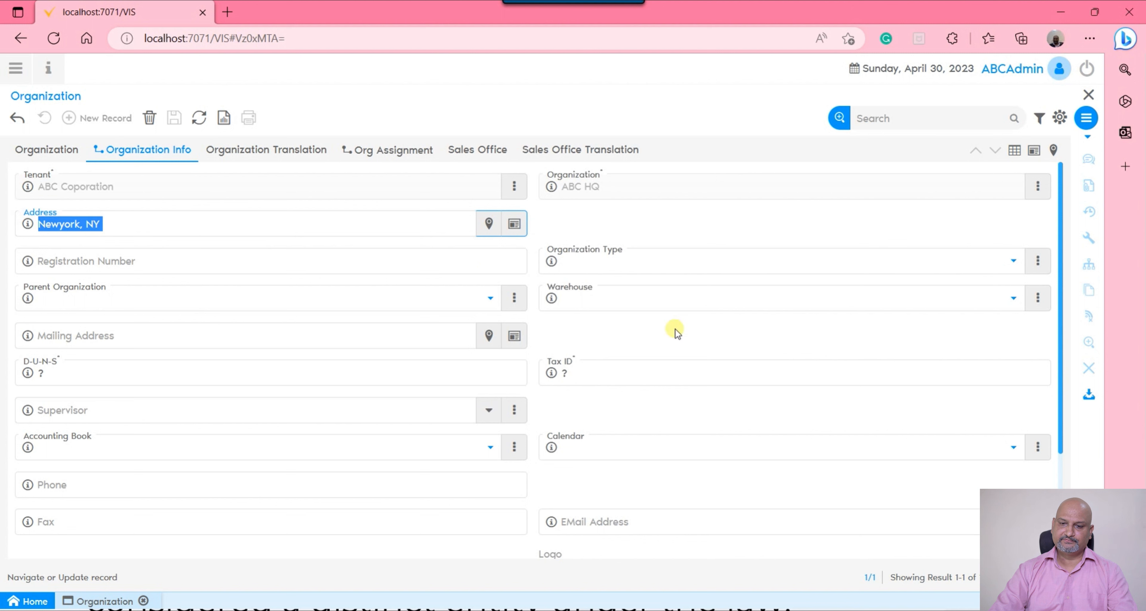
Set the warehouse of ABC HQ to Standard and its registration number to ABC001
{"action": "left_click", "coordinate": [719, 302]}
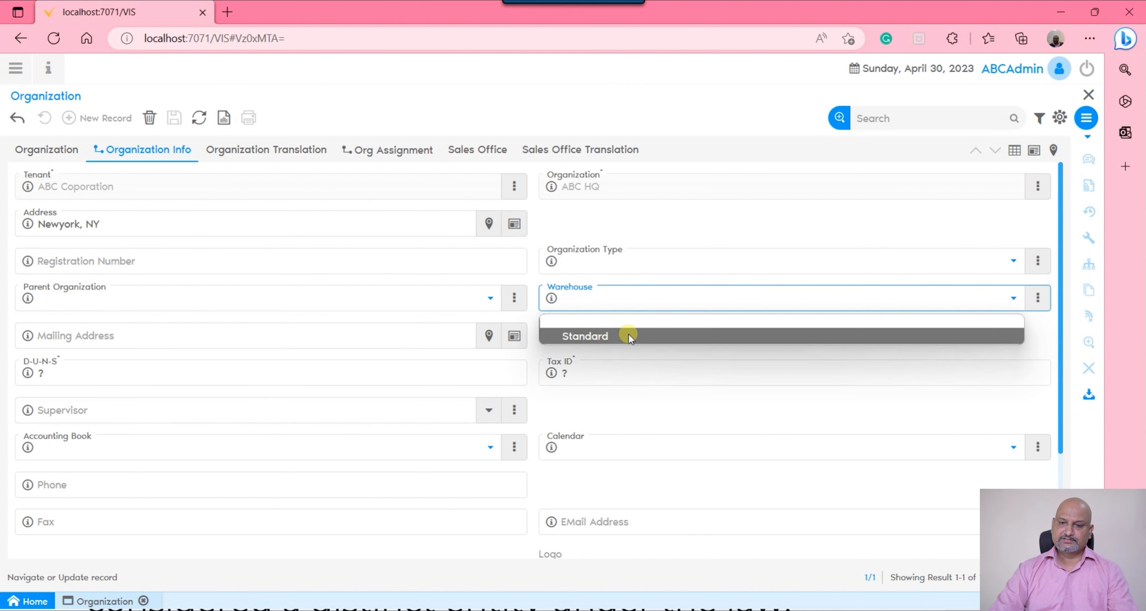
{"action": "left_click", "coordinate": [629, 337]}
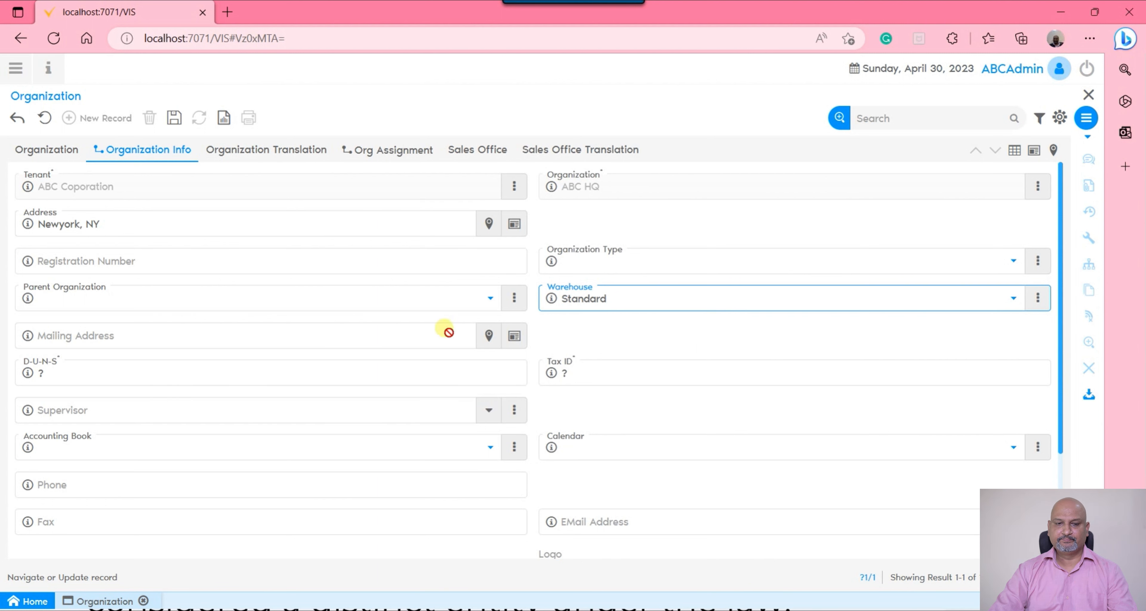
{"action": "left_click", "coordinate": [165, 262]}
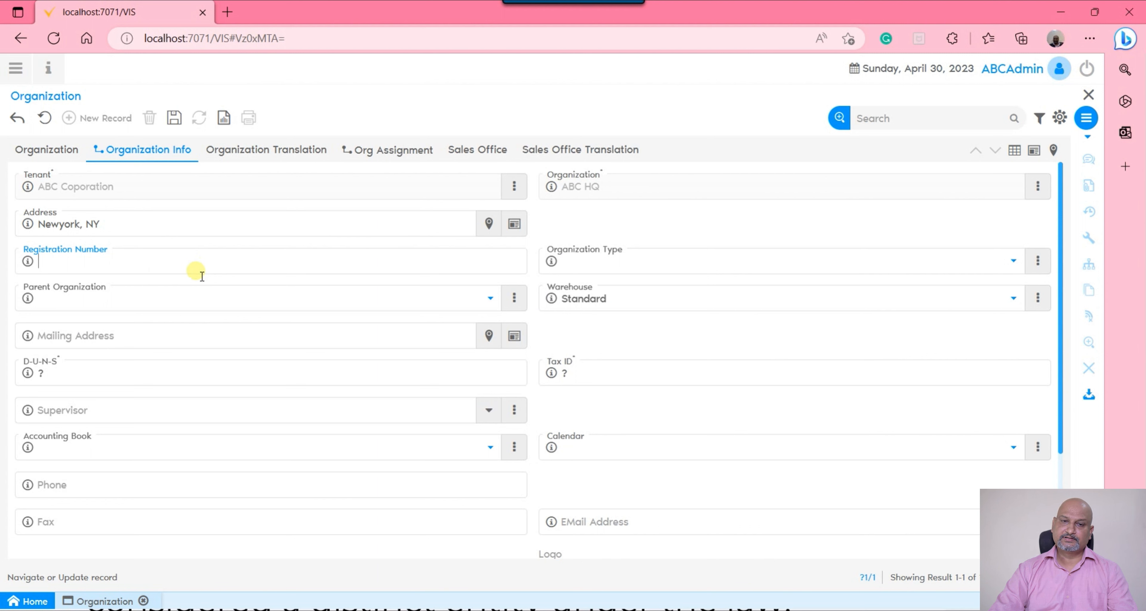
{"action": "type", "text": "A"}
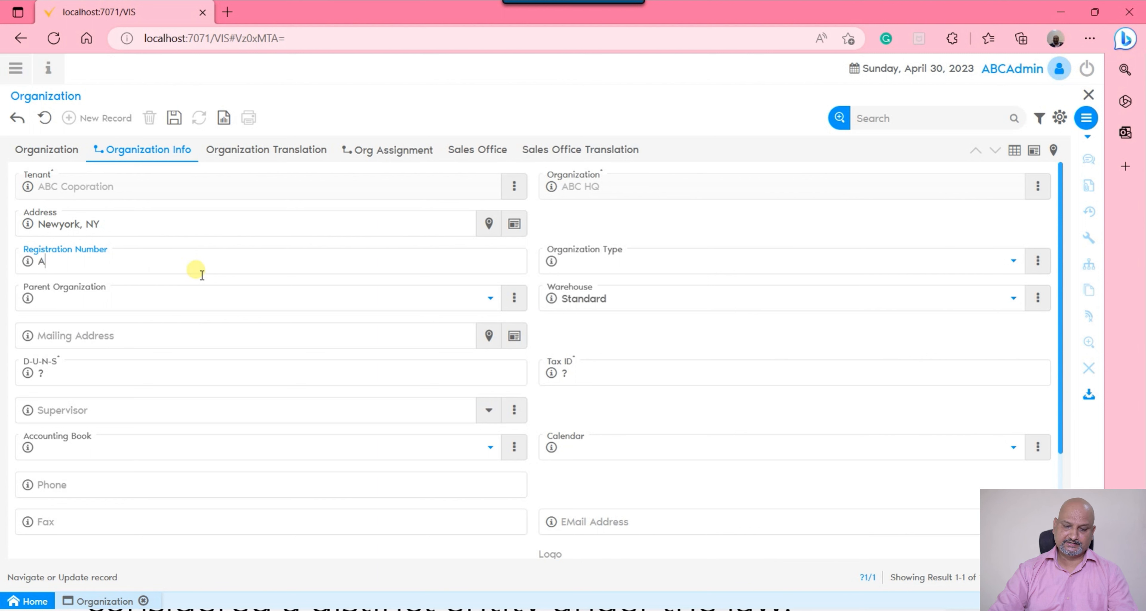
{"action": "type", "text": "BC001"}
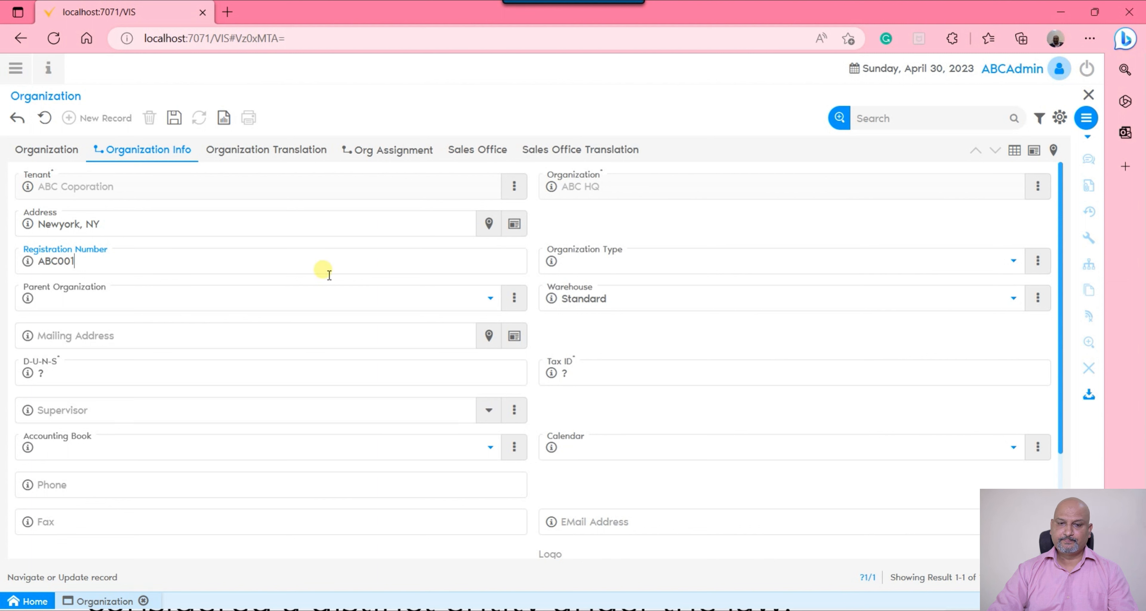
Open the Organization Type window from the Organization Type field and display it in single-record view
{"action": "left_click", "coordinate": [662, 267]}
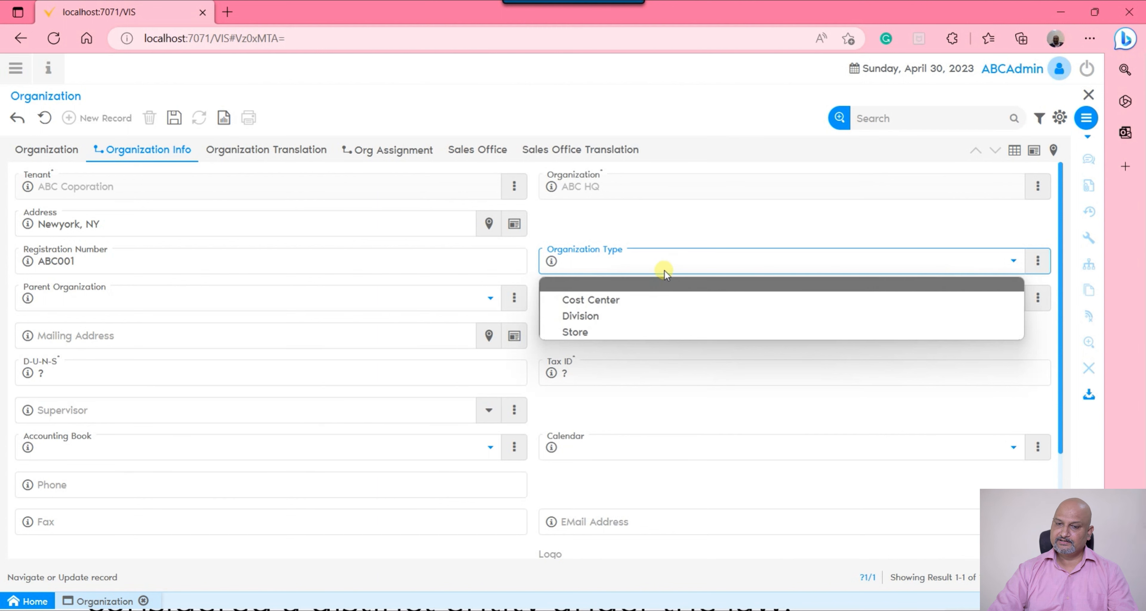
{"action": "left_click", "coordinate": [818, 219]}
{"action": "left_click", "coordinate": [1038, 260]}
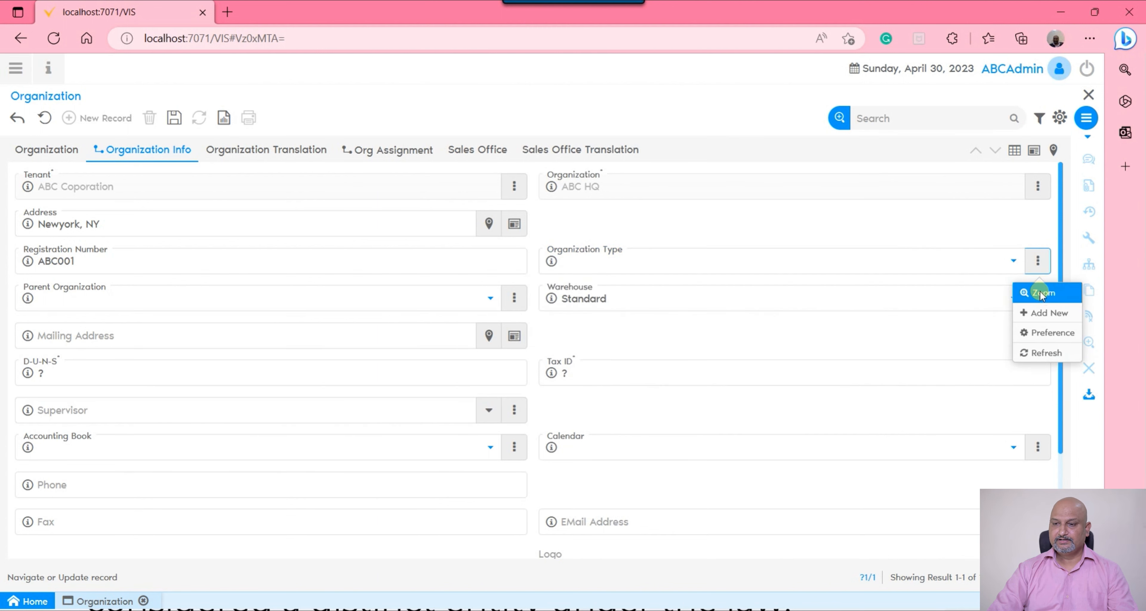
{"action": "left_click", "coordinate": [1041, 294]}
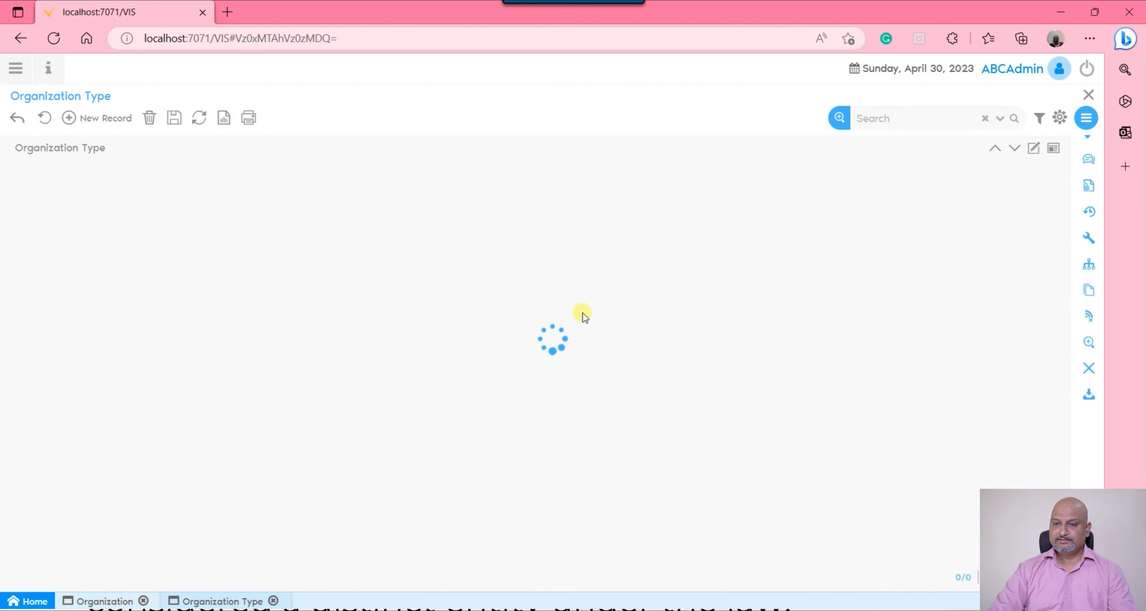
{"action": "left_click", "coordinate": [1034, 148]}
Create and save an organization type named Legal Entity, and return to the organization info of ABC HQ
{"action": "left_click", "coordinate": [103, 117]}
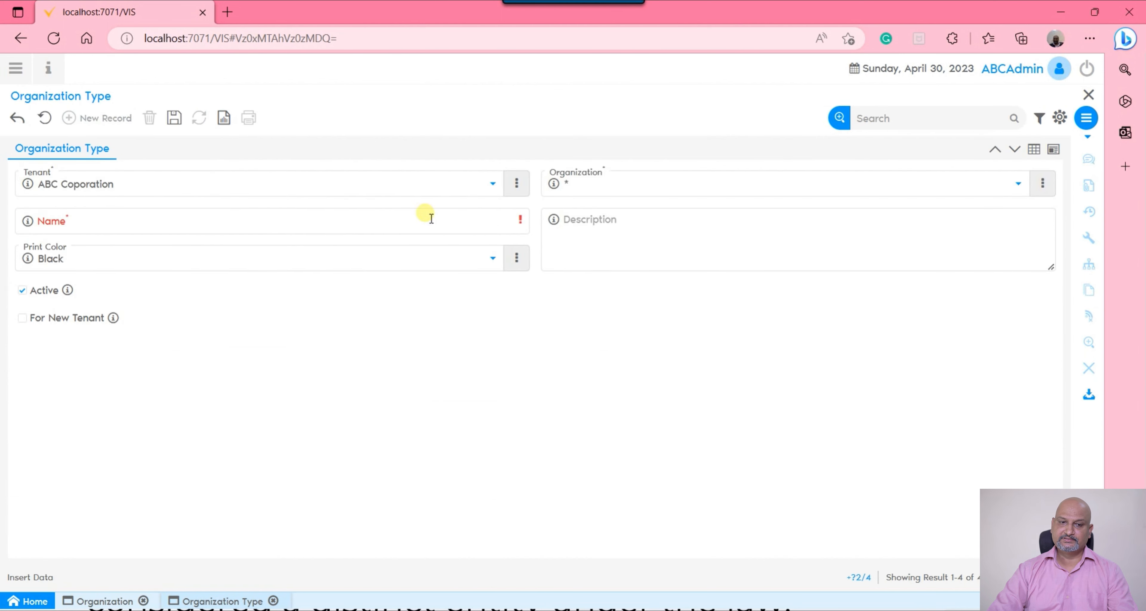
{"action": "left_click", "coordinate": [241, 221]}
{"action": "type", "text": "Legal"}
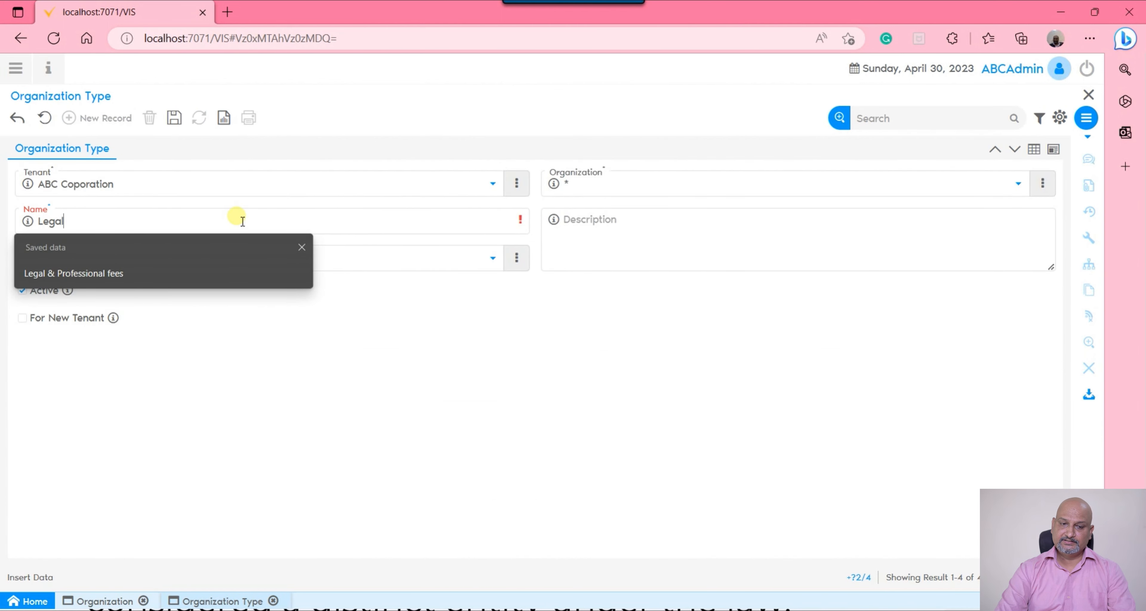
{"action": "type", "text": " Ent"}
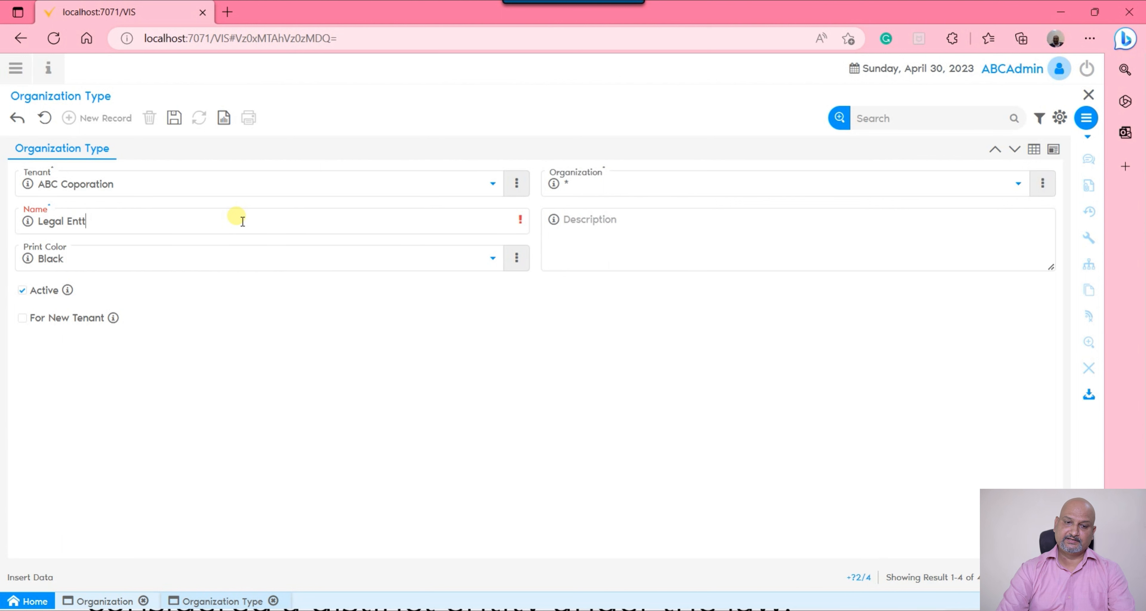
{"action": "type", "text": "ity"}
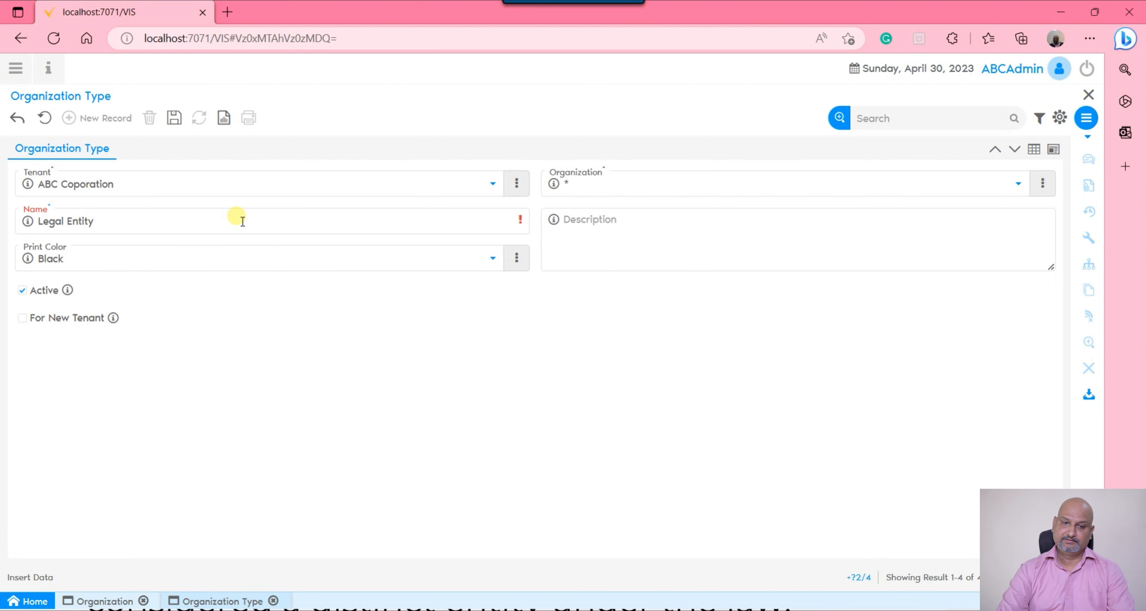
{"action": "left_click", "coordinate": [174, 118]}
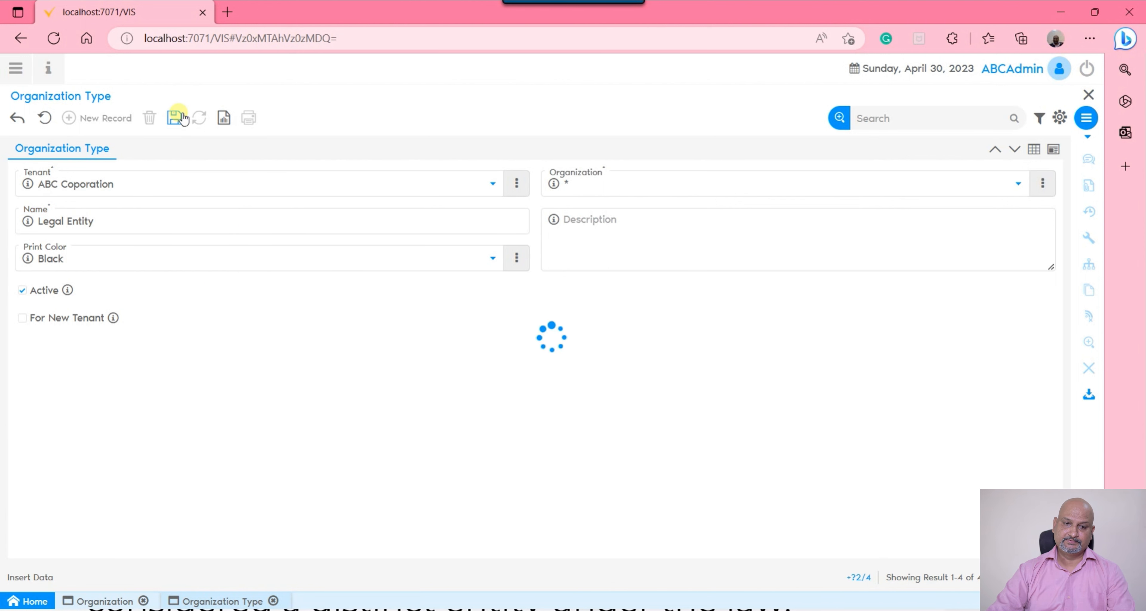
{"action": "left_click", "coordinate": [1089, 95]}
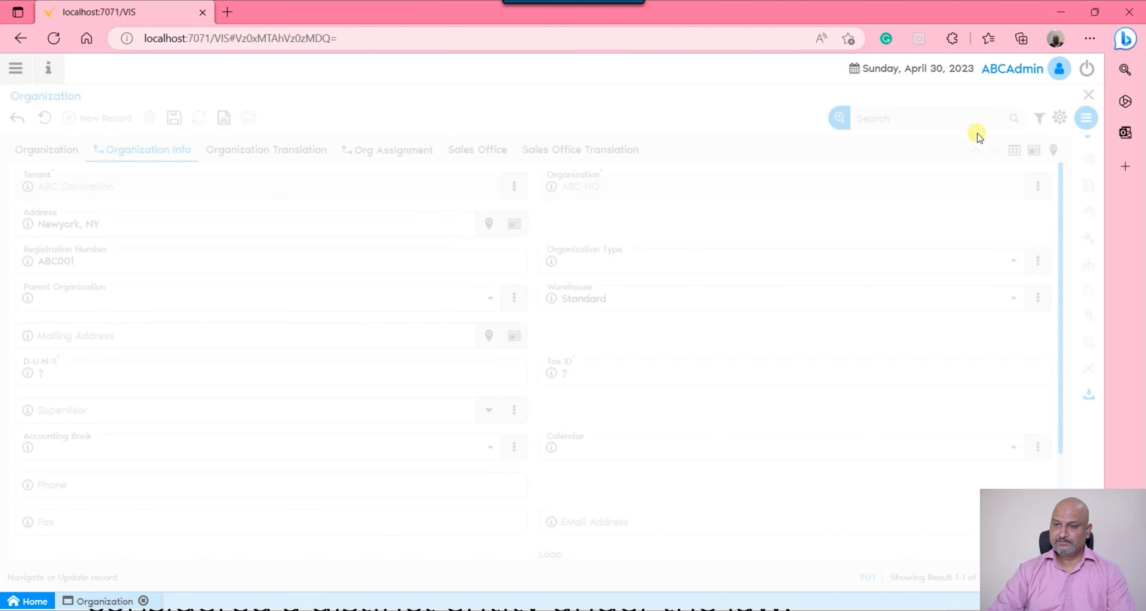
Refresh the organization type choices and assign the Legal Entity type to ABC HQ, leaving its parent organization empty
{"action": "left_click", "coordinate": [1038, 262]}
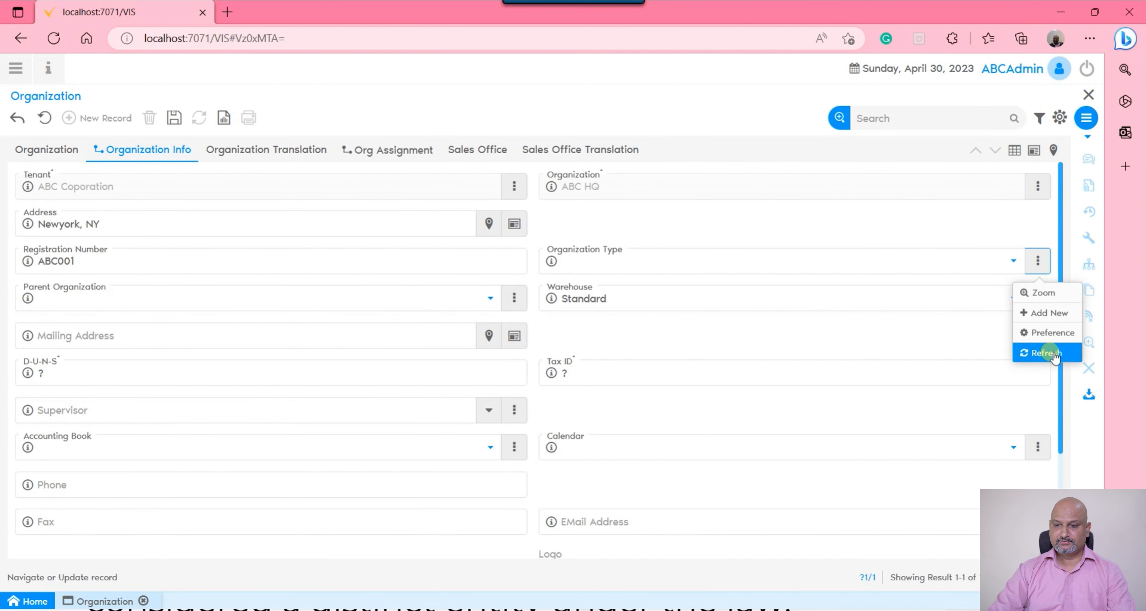
{"action": "left_click", "coordinate": [1045, 353]}
{"action": "left_click", "coordinate": [918, 252]}
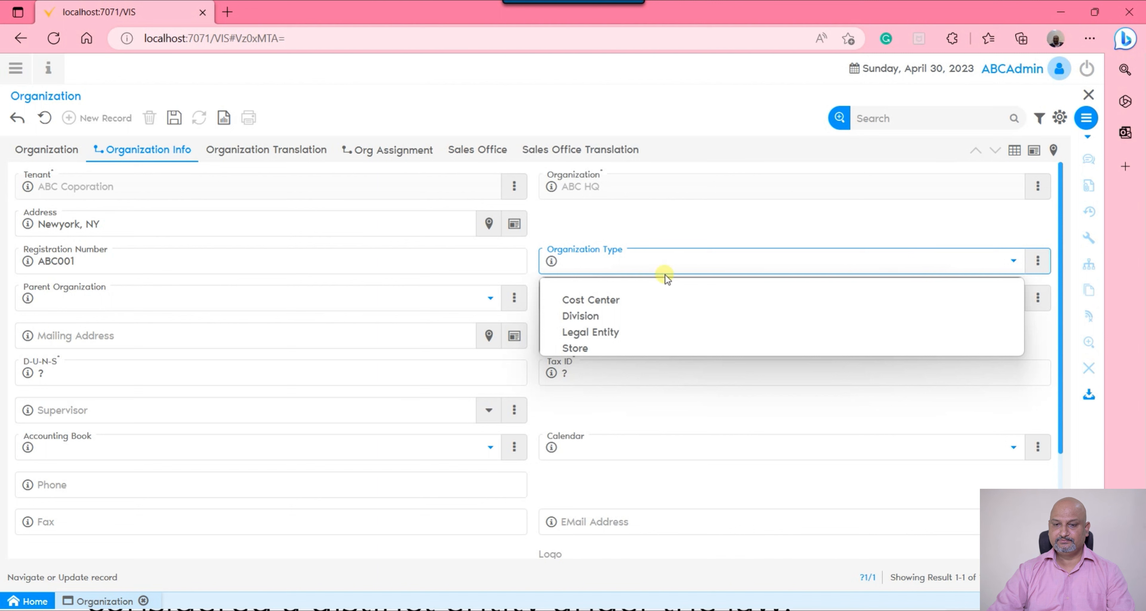
{"action": "left_click", "coordinate": [635, 333]}
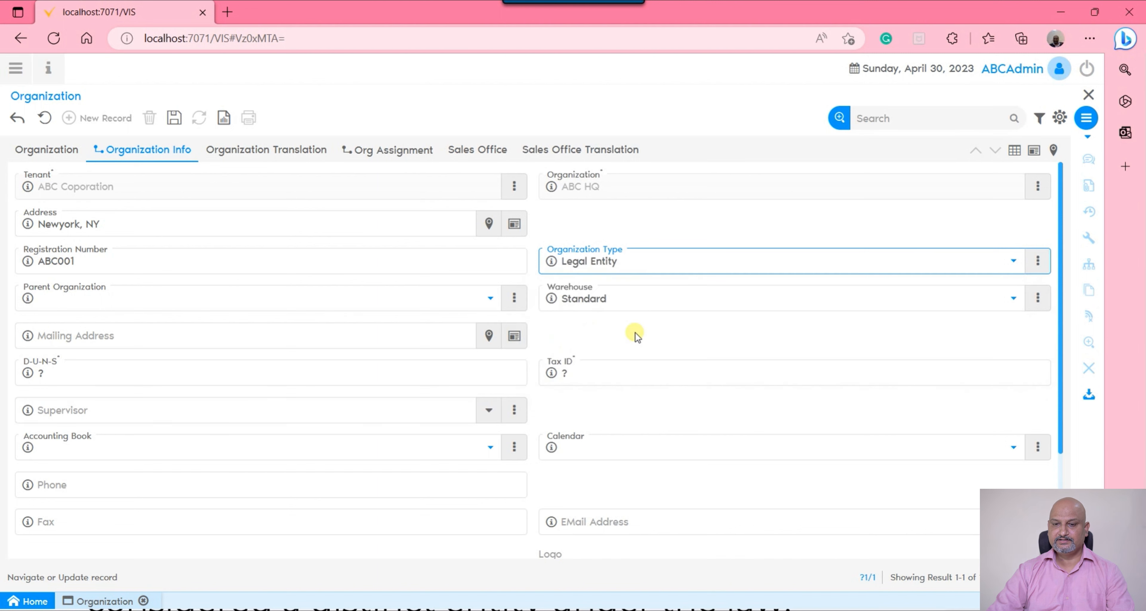
{"action": "left_click", "coordinate": [330, 297]}
{"action": "left_click", "coordinate": [330, 297]}
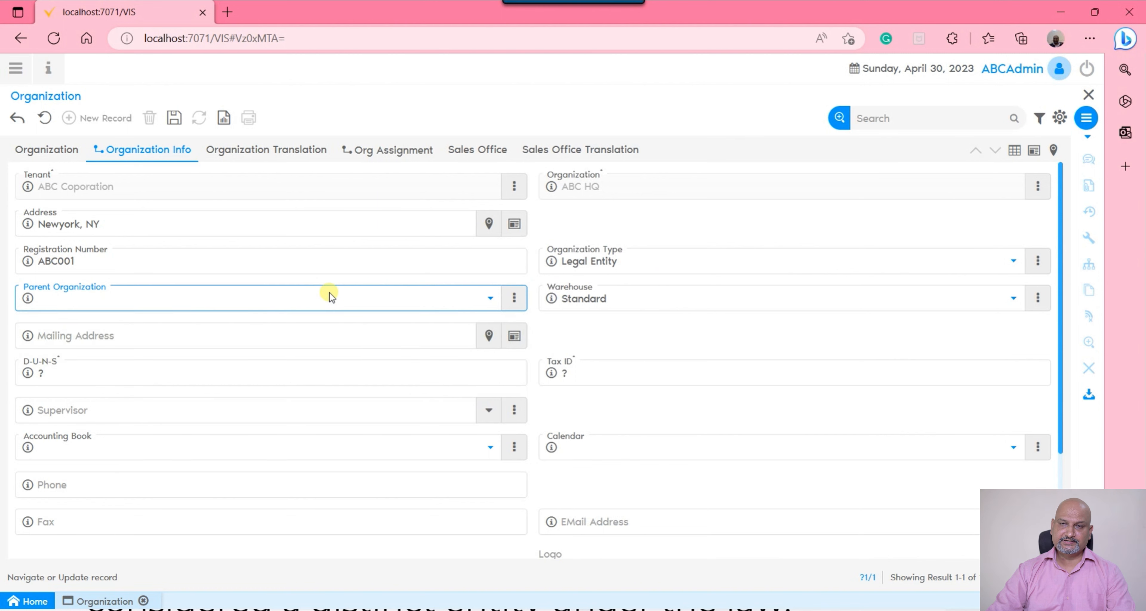
Open the Standard warehouse record, change its search key and name to "ABC HQ Warehouse" and save it
{"action": "left_click", "coordinate": [592, 304]}
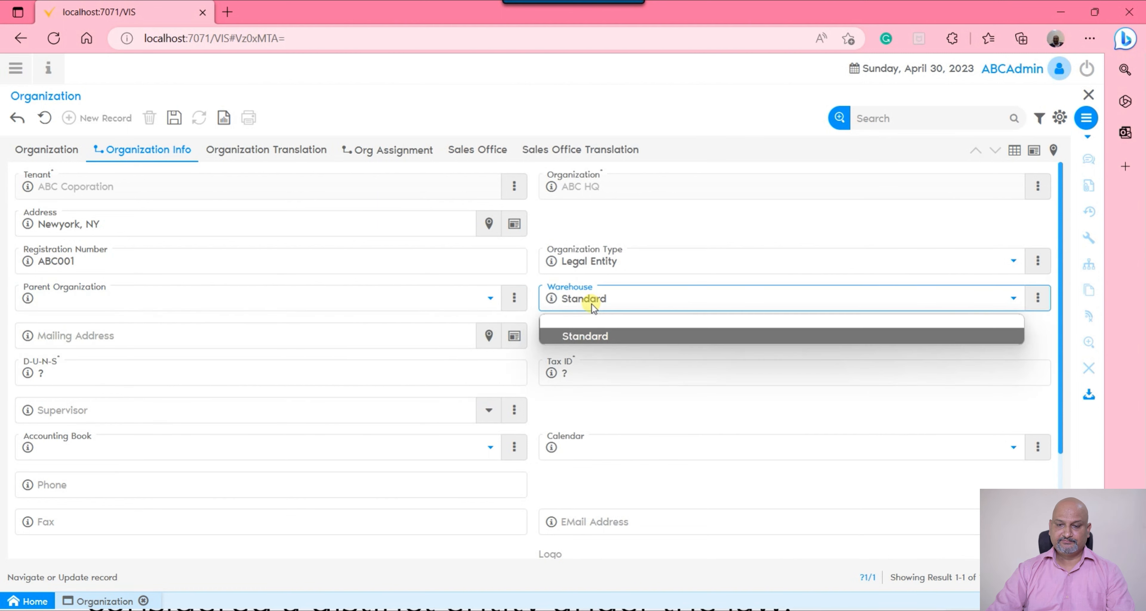
{"action": "left_click", "coordinate": [1038, 297]}
{"action": "left_click", "coordinate": [1052, 336]}
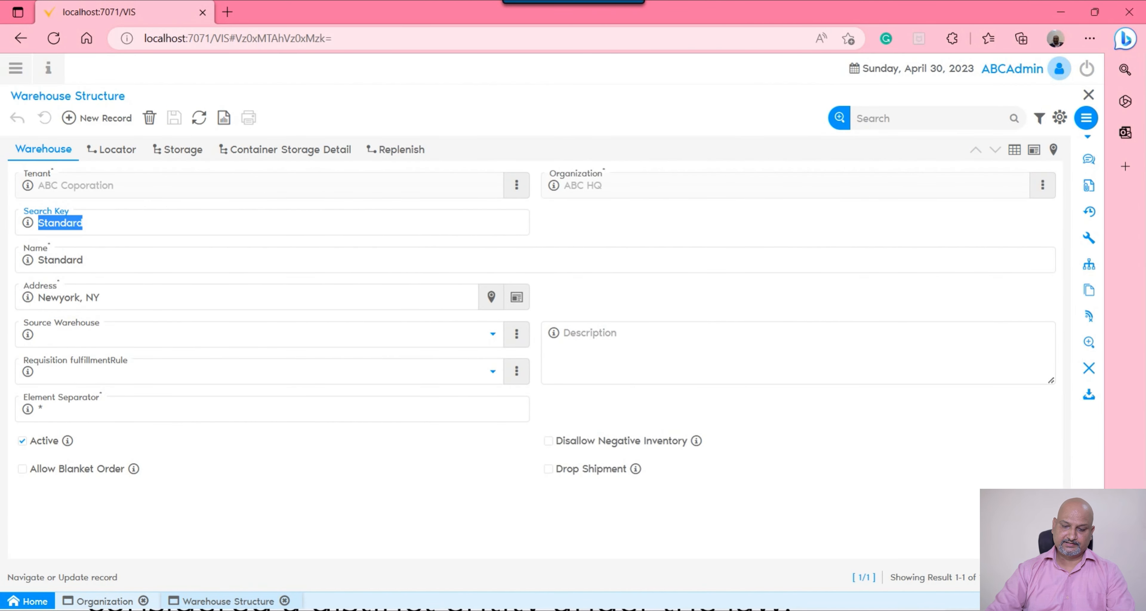
{"action": "type", "text": "ABC H"}
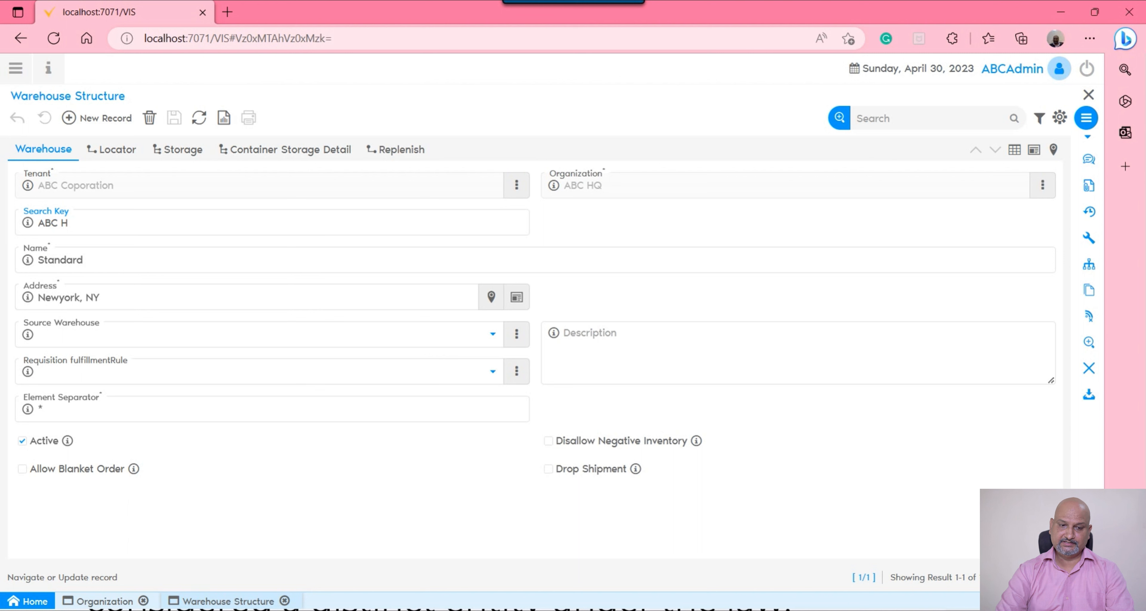
{"action": "type", "text": "Q Warehouse"}
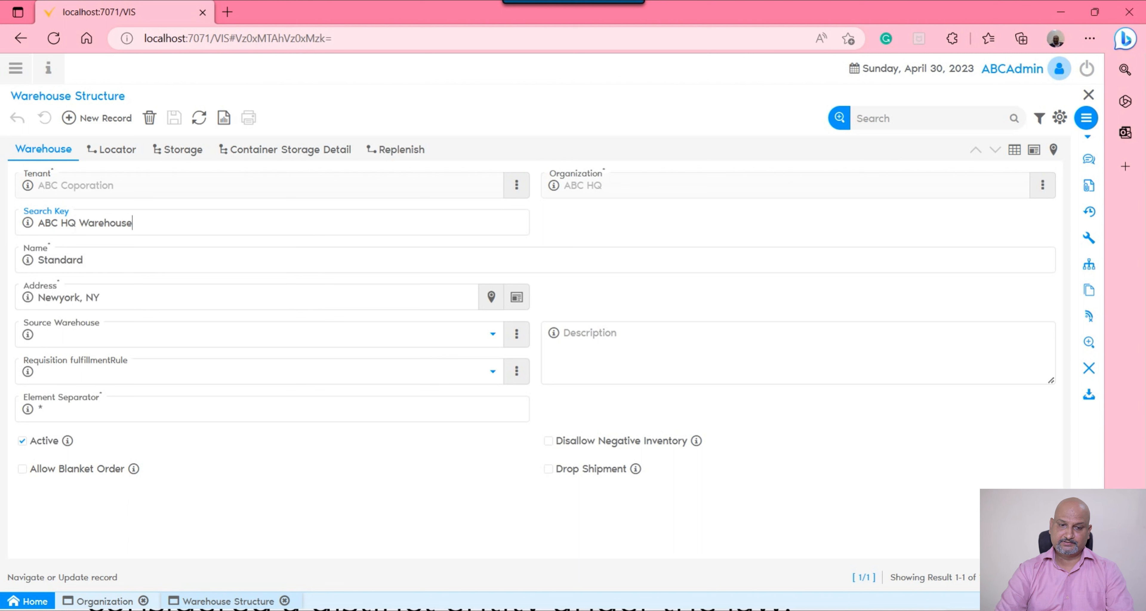
{"action": "key", "text": "ctrl+a"}
{"action": "key", "text": "ctrl+c"}
{"action": "key", "text": "Tab"}
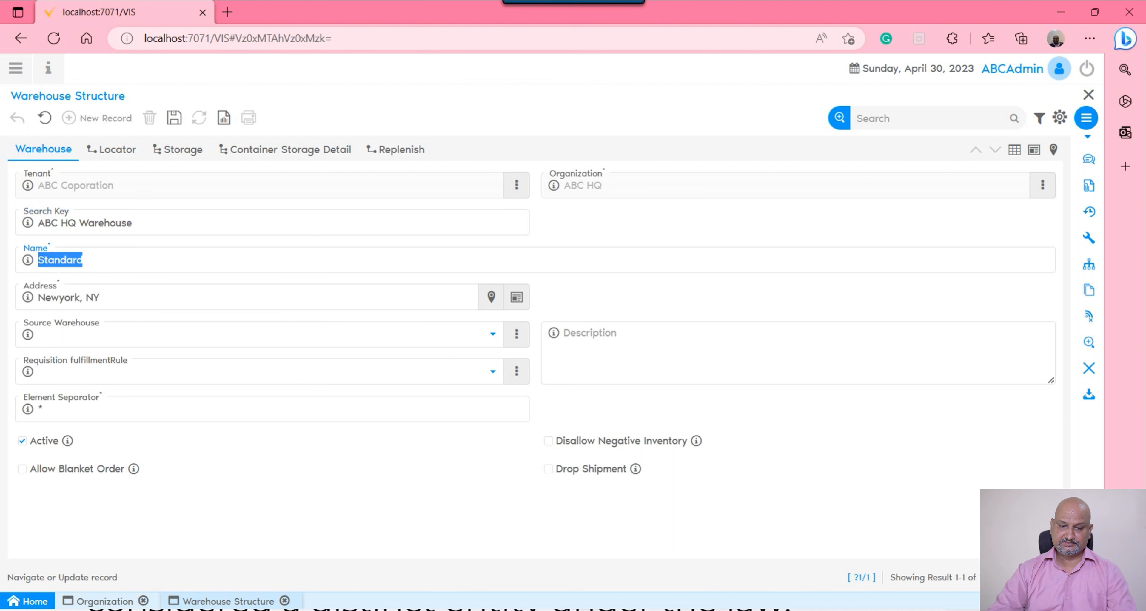
{"action": "key", "text": "ctrl+v"}
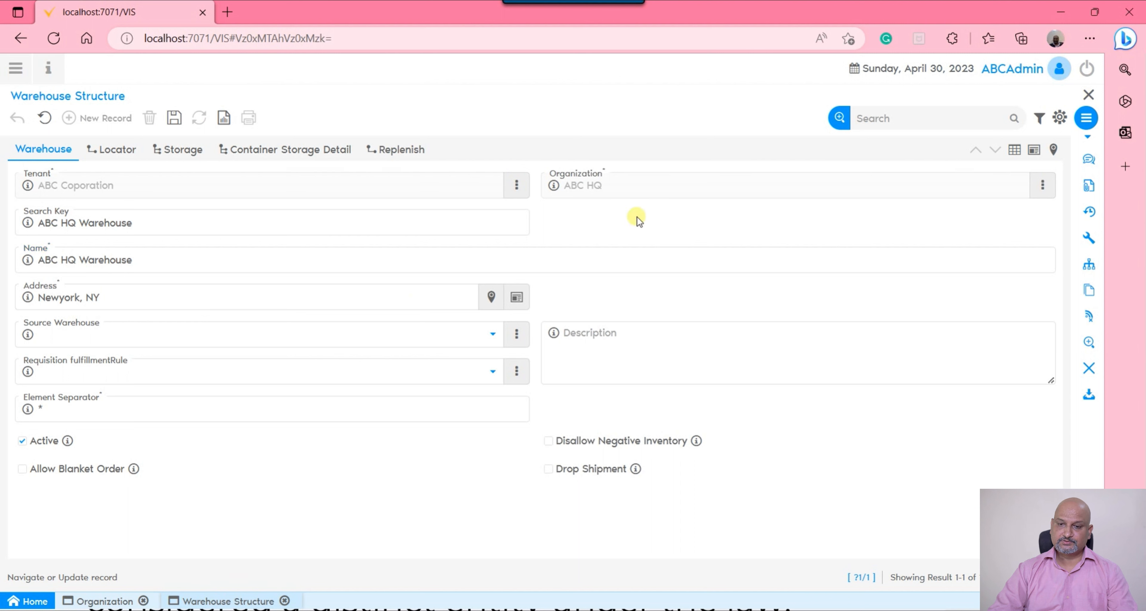
{"action": "left_click", "coordinate": [175, 117]}
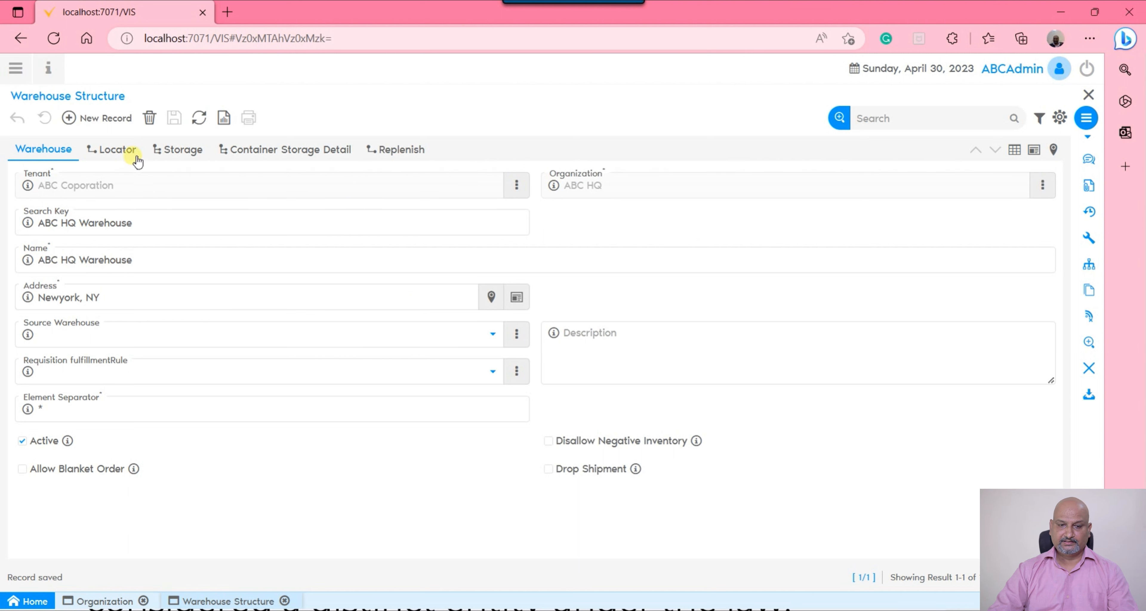
Review the locator record of ABC HQ Warehouse in single-record view and return to the organization info
{"action": "left_click", "coordinate": [127, 150]}
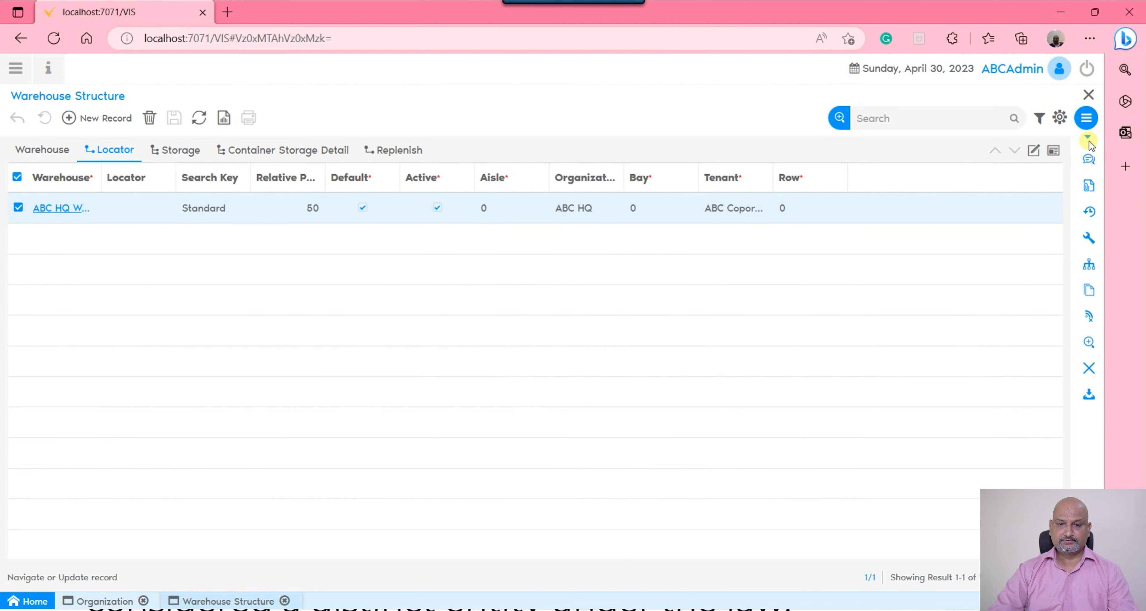
{"action": "left_click", "coordinate": [1033, 150]}
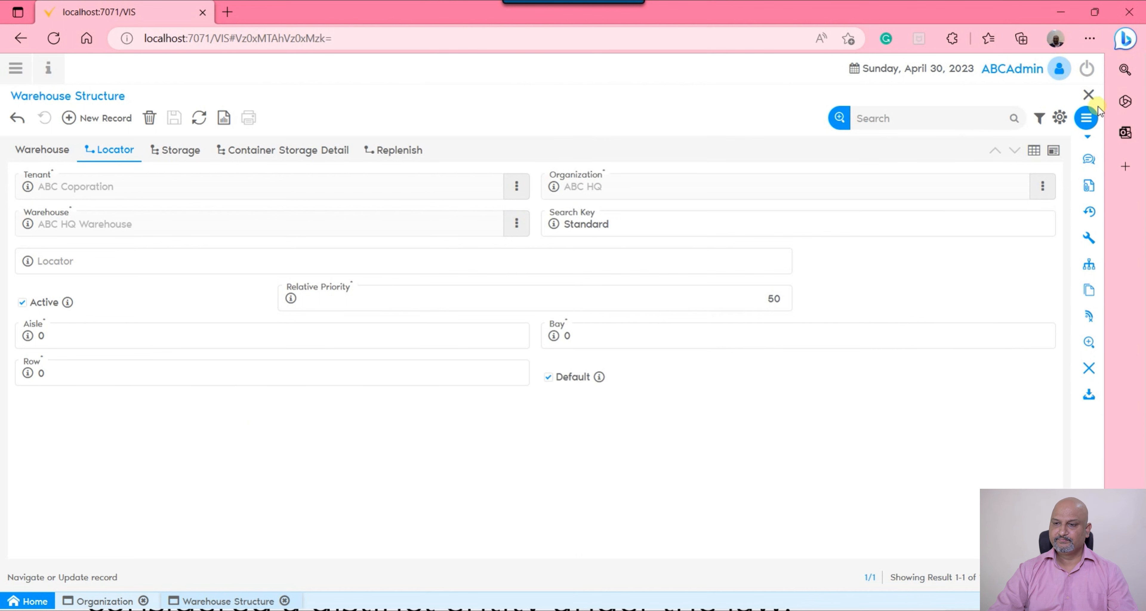
{"action": "left_click", "coordinate": [1088, 95]}
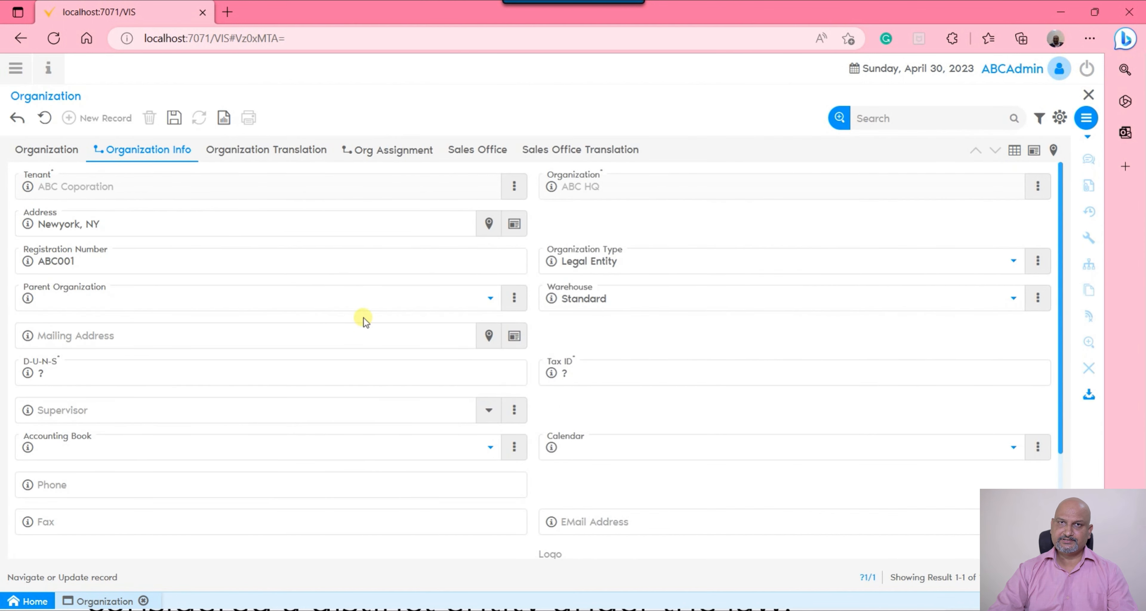
Copy the registration number of ABC HQ into its Tax ID field, leaving the mailing address and D-U-N-S as they are
{"action": "left_click", "coordinate": [234, 339]}
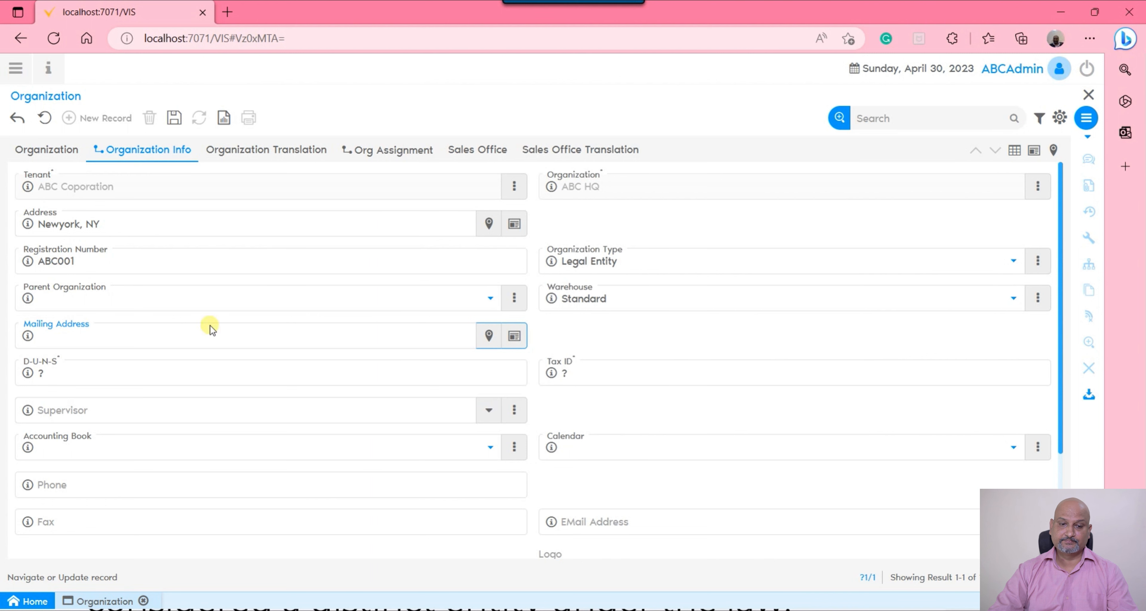
{"action": "left_click", "coordinate": [194, 379]}
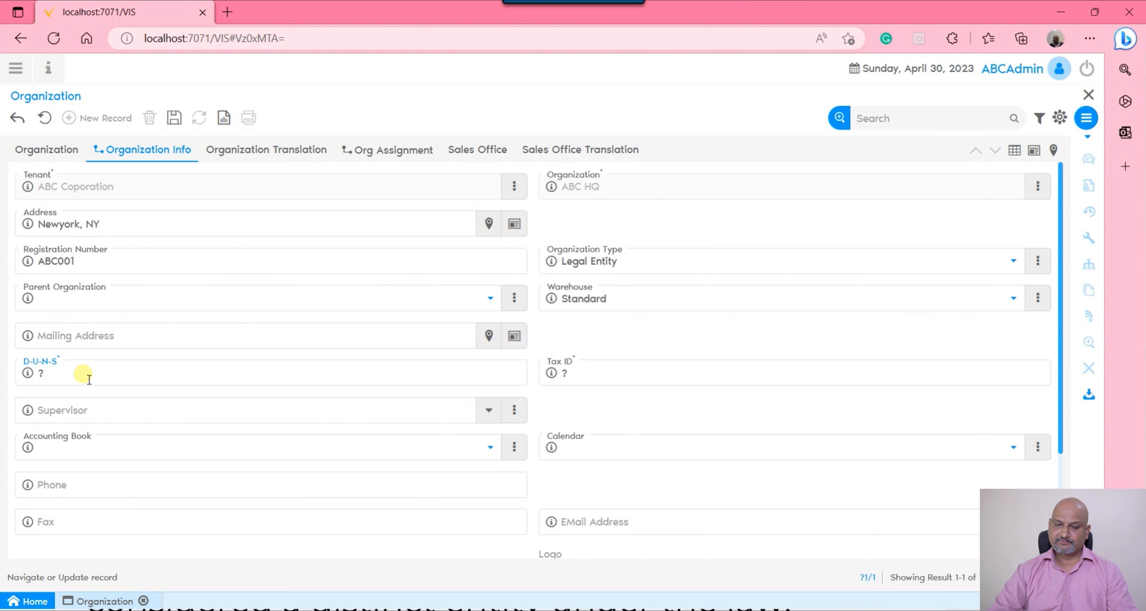
{"action": "left_click", "coordinate": [622, 374]}
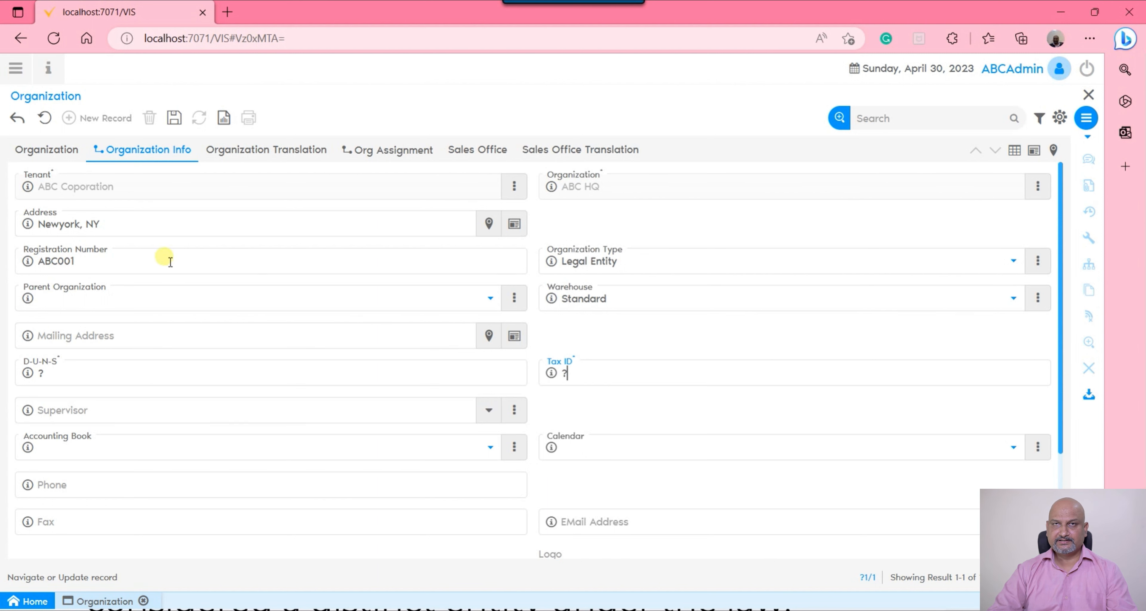
{"action": "double_click", "coordinate": [48, 261]}
{"action": "key", "text": "ctrl+c"}
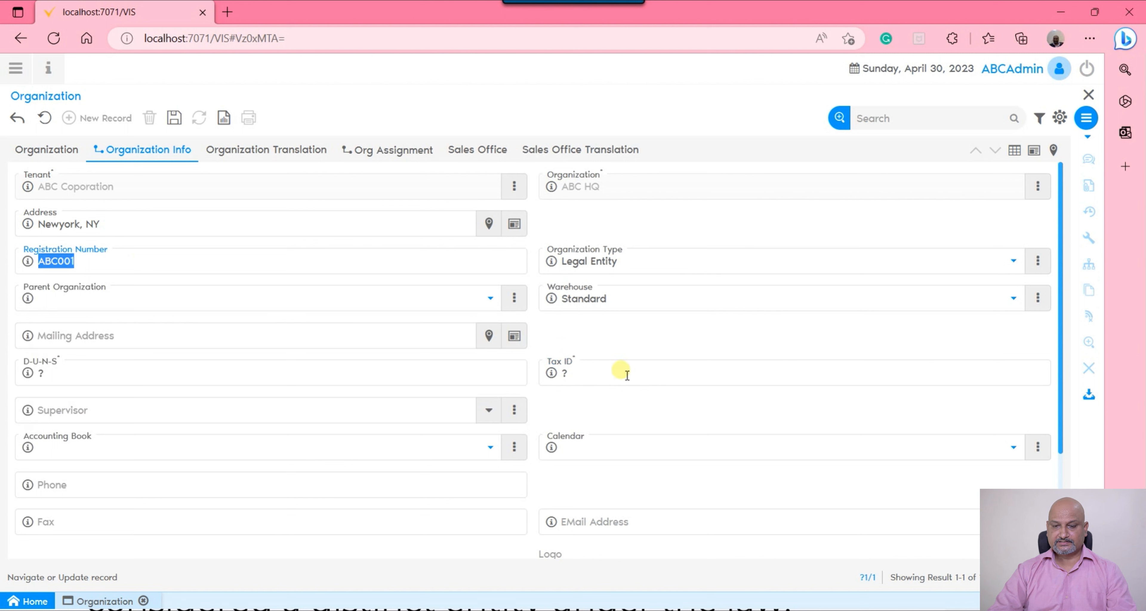
{"action": "left_click", "coordinate": [618, 371]}
{"action": "key", "text": "ctrl+v"}
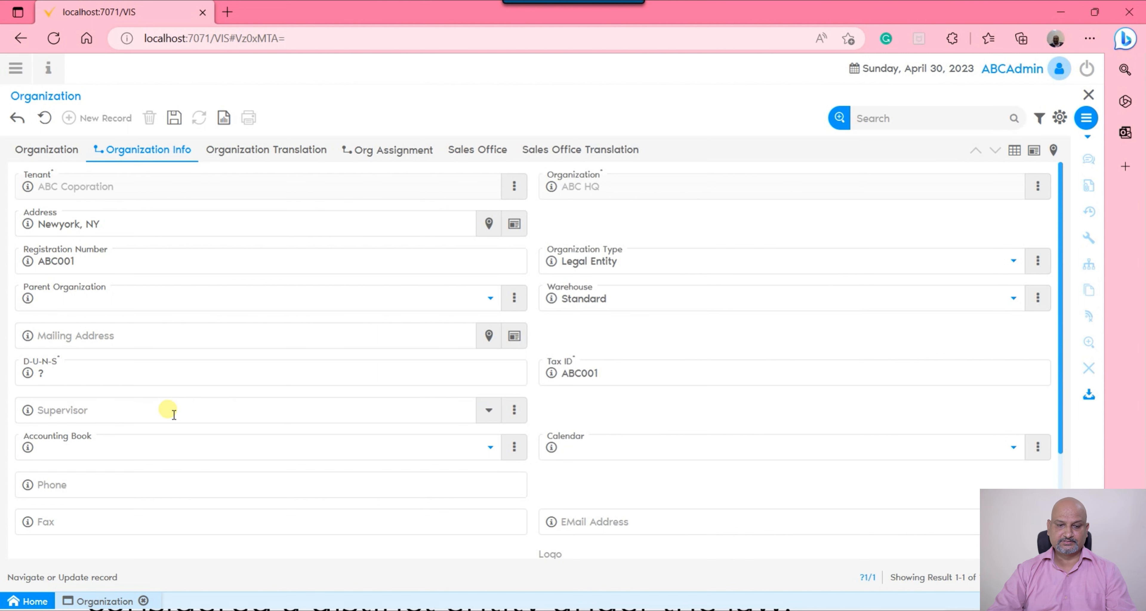
Examine the accounting book, calendar, phone, email, description and tax rule fields of the organization info
{"action": "scroll", "coordinate": [734, 370], "scroll_direction": "down", "scroll_amount": 3}
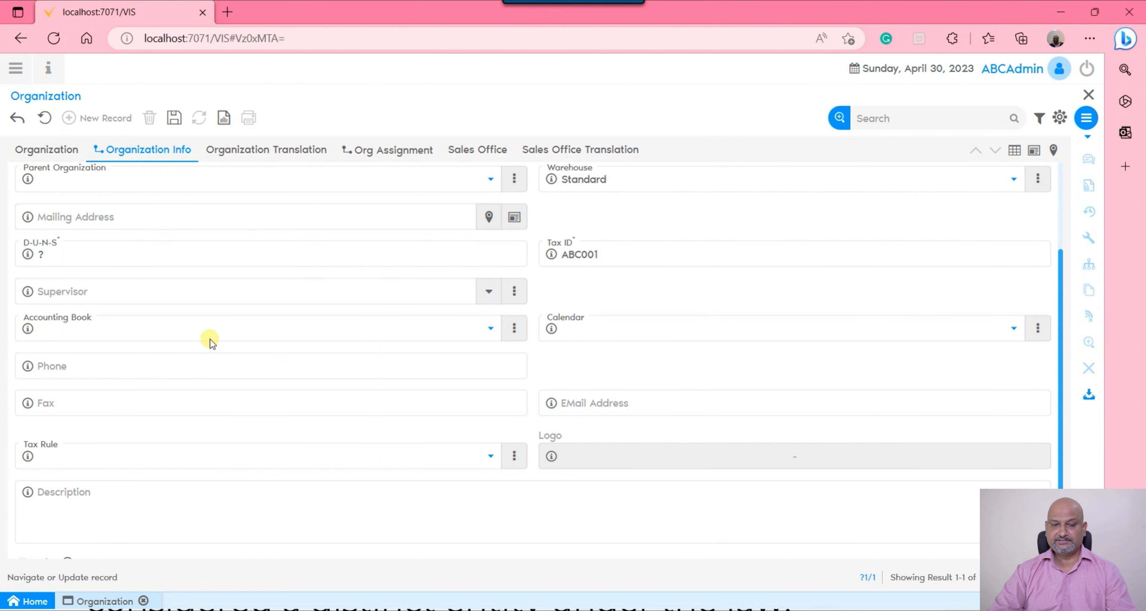
{"action": "left_click", "coordinate": [217, 330]}
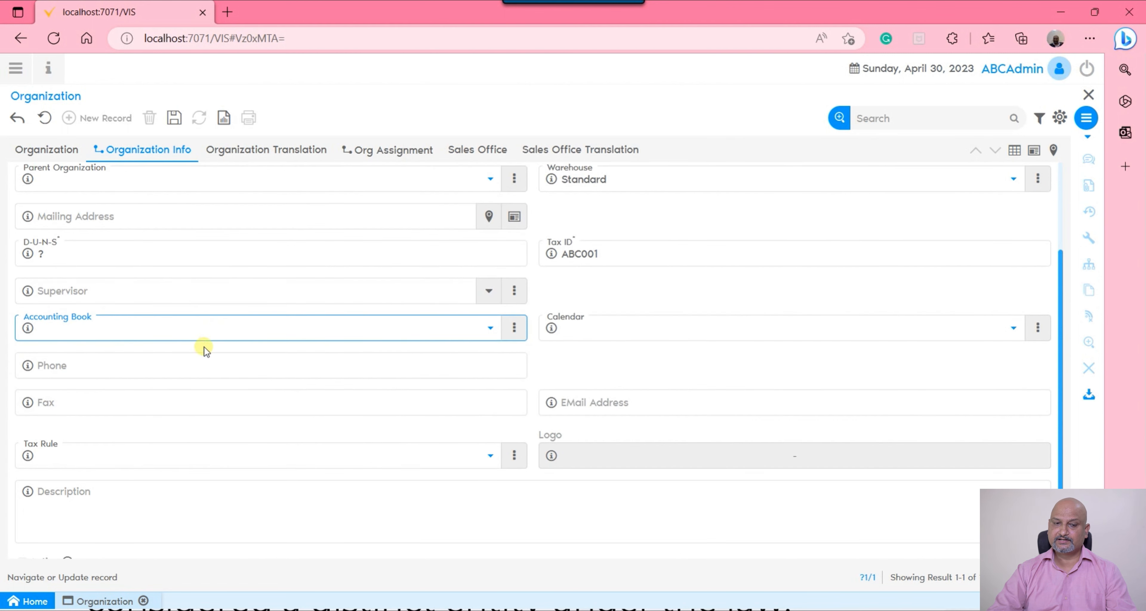
{"action": "left_click", "coordinate": [615, 328]}
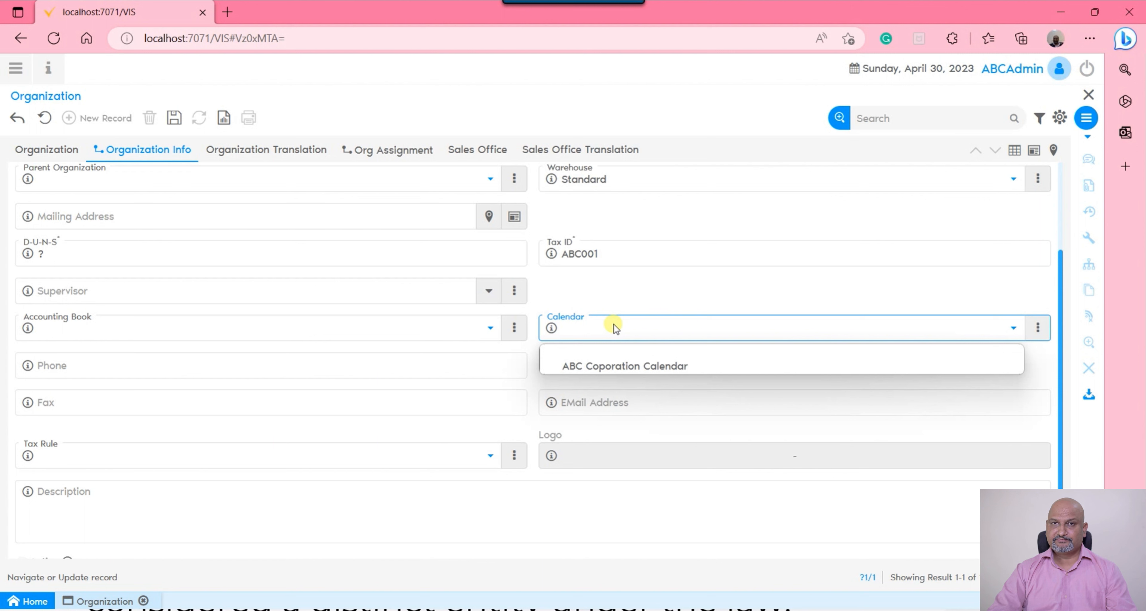
{"action": "left_click", "coordinate": [615, 326]}
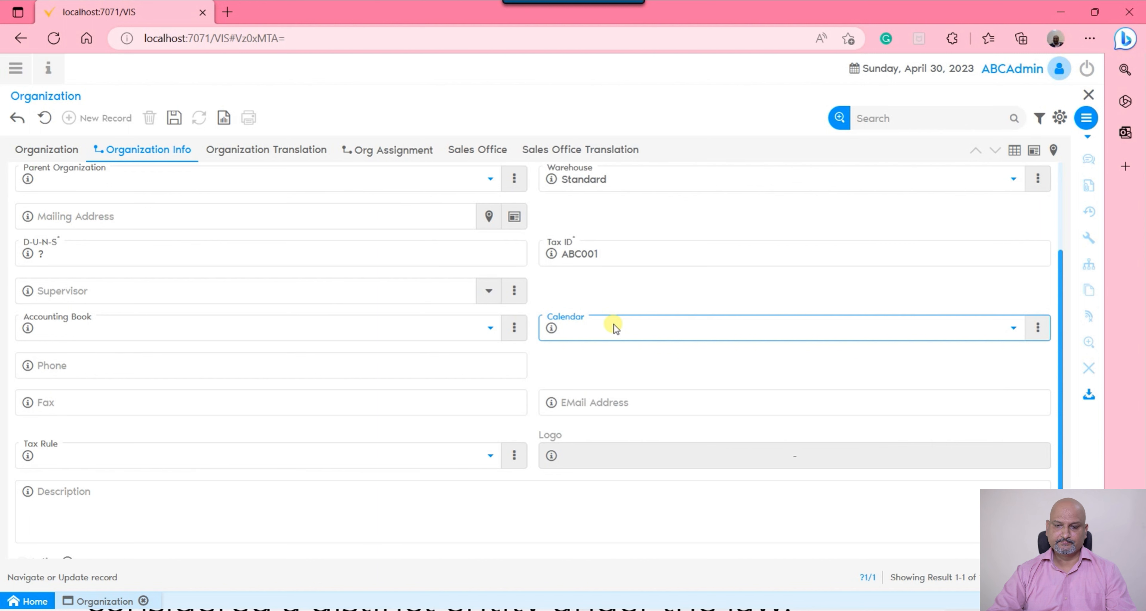
{"action": "left_click", "coordinate": [133, 358]}
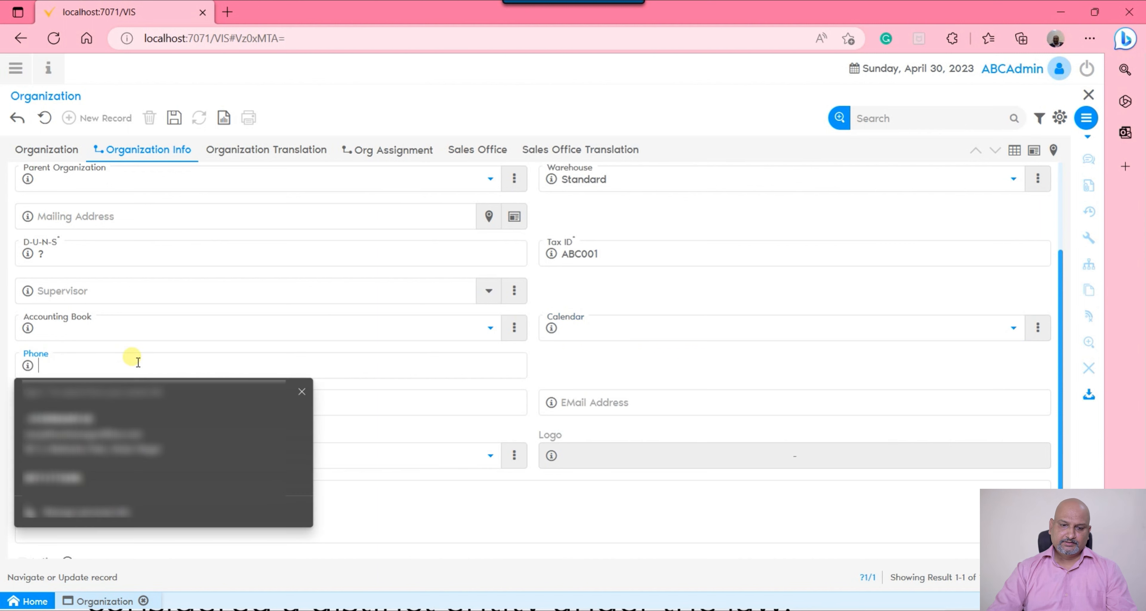
{"action": "left_click", "coordinate": [597, 339]}
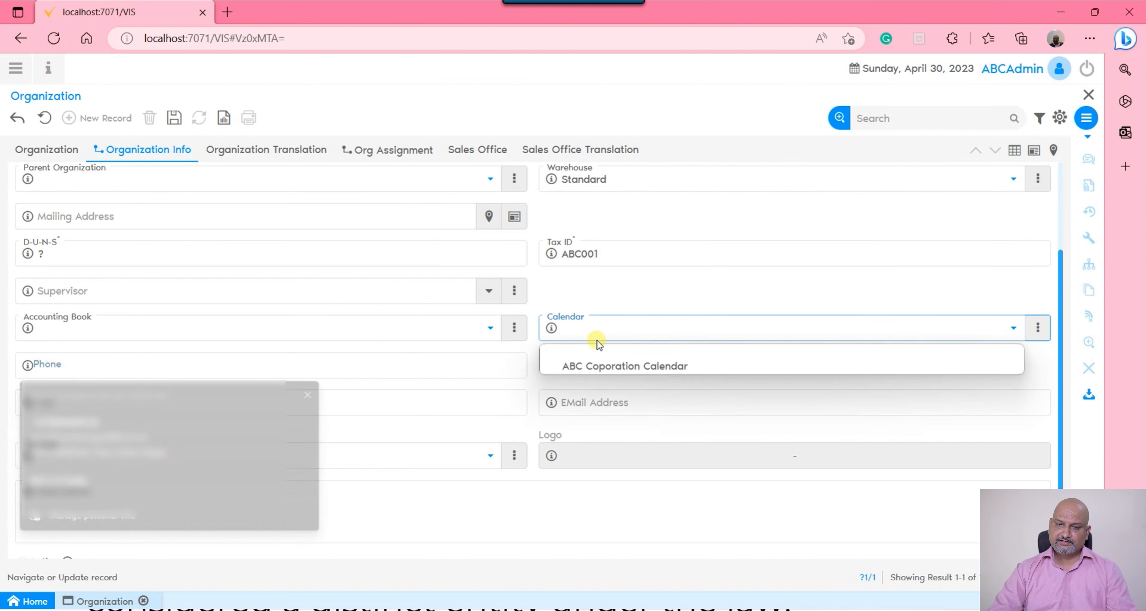
{"action": "left_click", "coordinate": [379, 368]}
{"action": "left_click", "coordinate": [648, 404]}
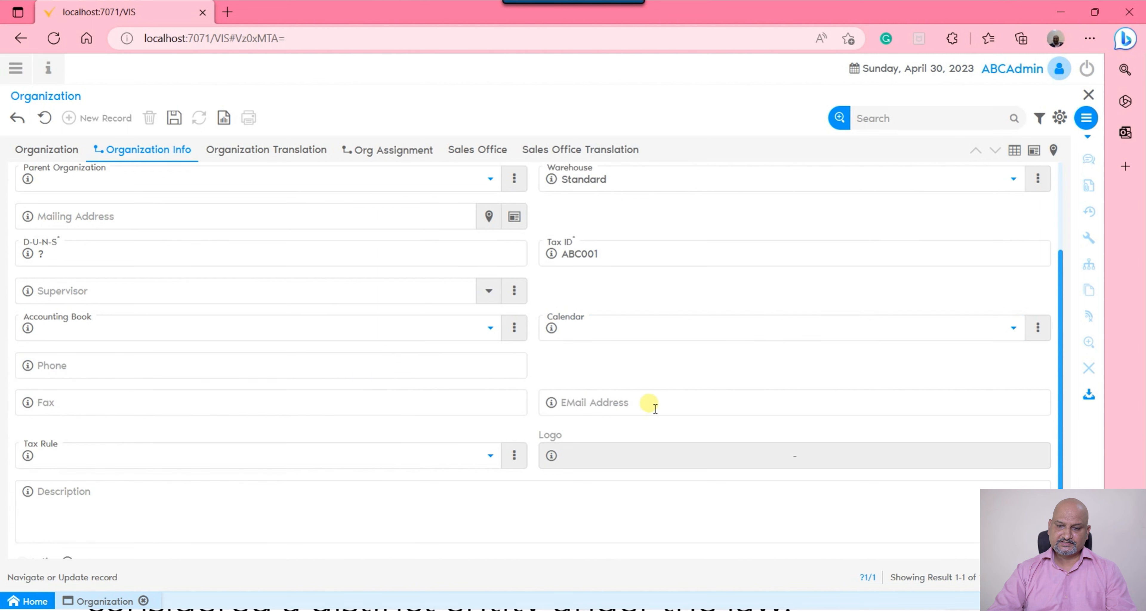
{"action": "left_click", "coordinate": [294, 500]}
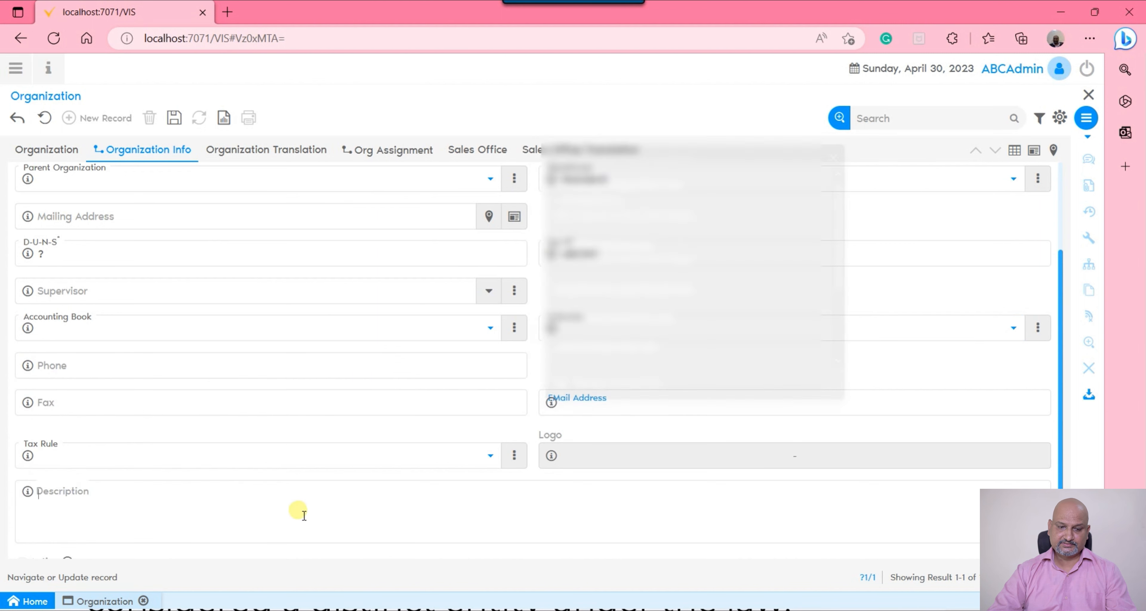
{"action": "left_click", "coordinate": [356, 453]}
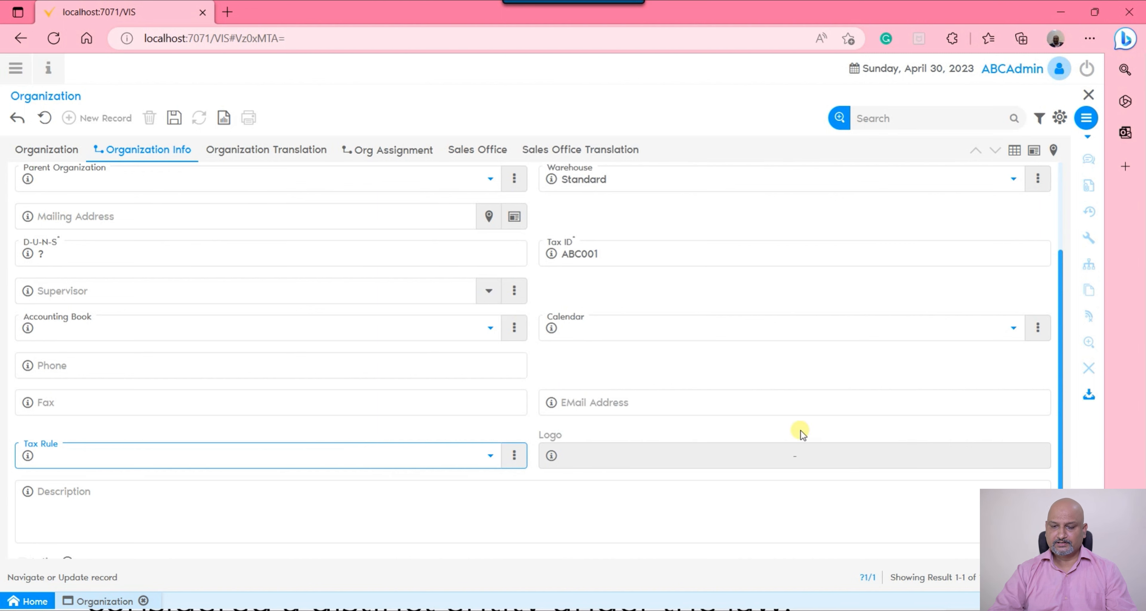
Save the organization info of ABC HQ and return to its main organization record
{"action": "scroll", "coordinate": [775, 450], "scroll_direction": "down", "scroll_amount": 1}
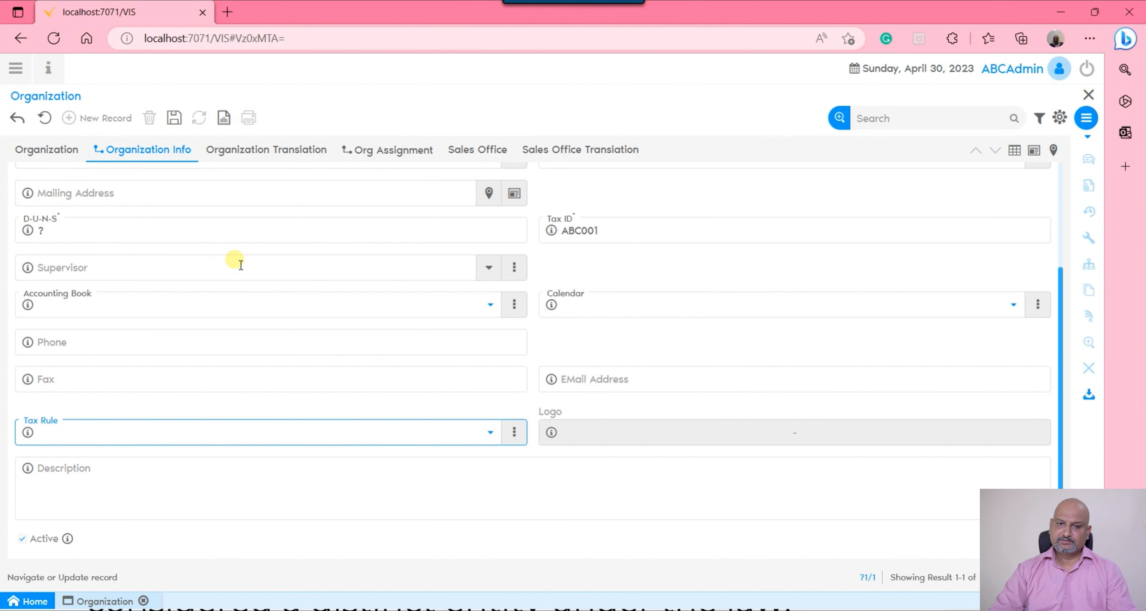
{"action": "left_click", "coordinate": [173, 119]}
{"action": "left_click", "coordinate": [540, 377]}
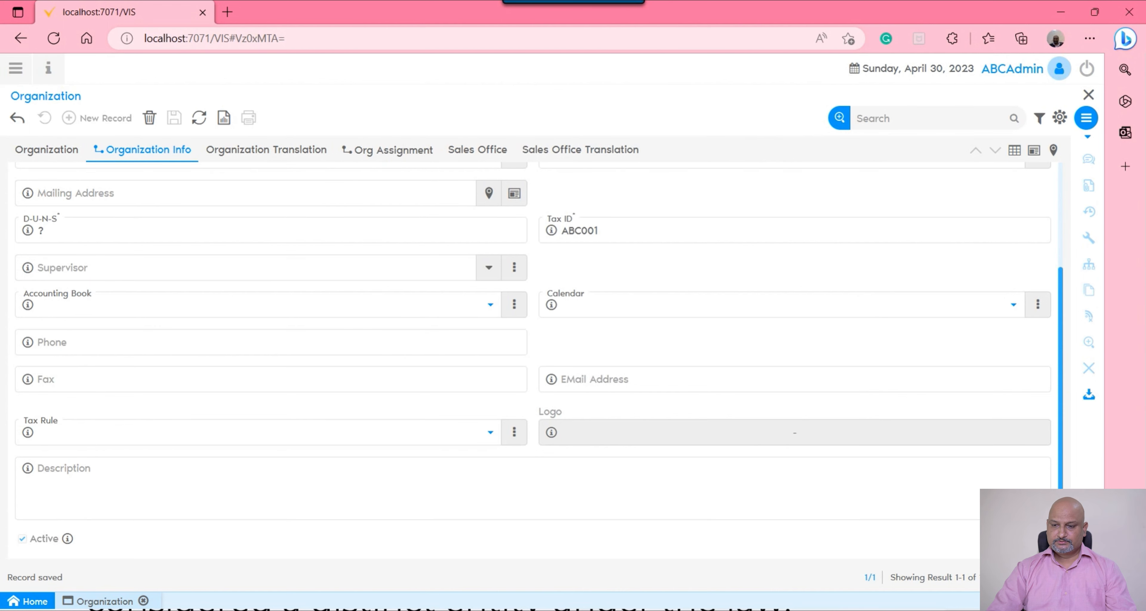
{"action": "left_click", "coordinate": [55, 150]}
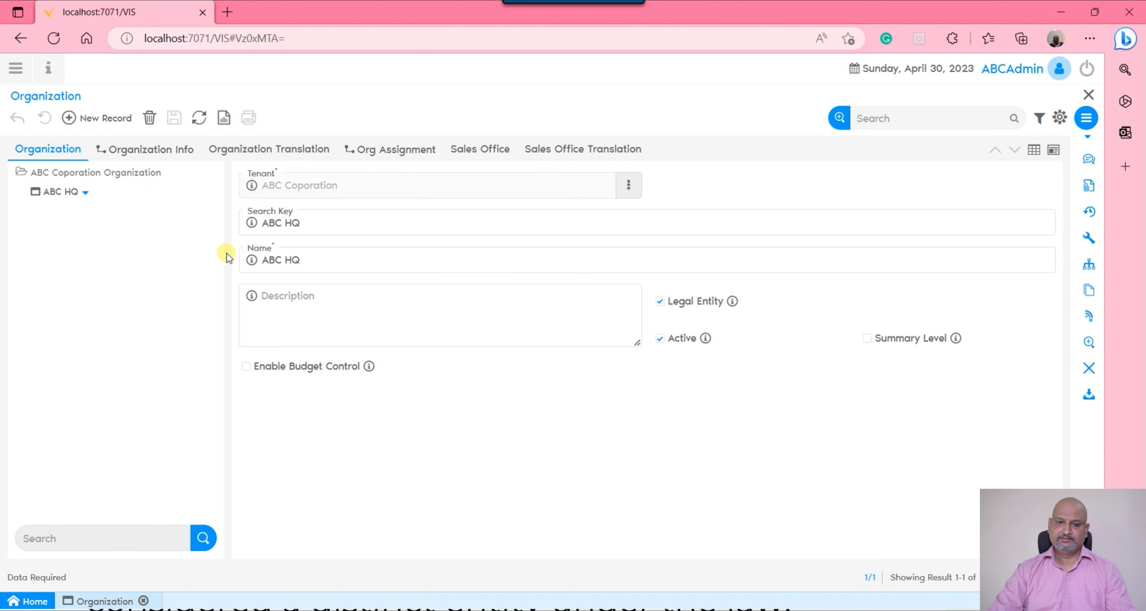
Find and open the Organization Units window, dismiss its new-record hint and switch to single-record view
{"action": "left_click", "coordinate": [18, 70]}
{"action": "type", "text": "organization u"}
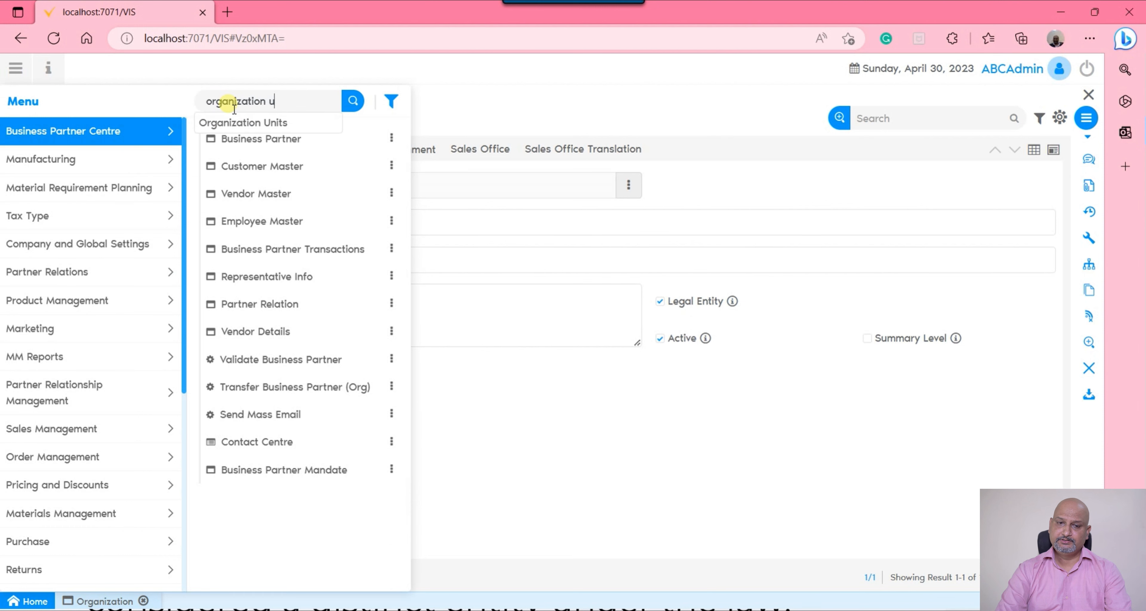
{"action": "key", "text": "Down"}
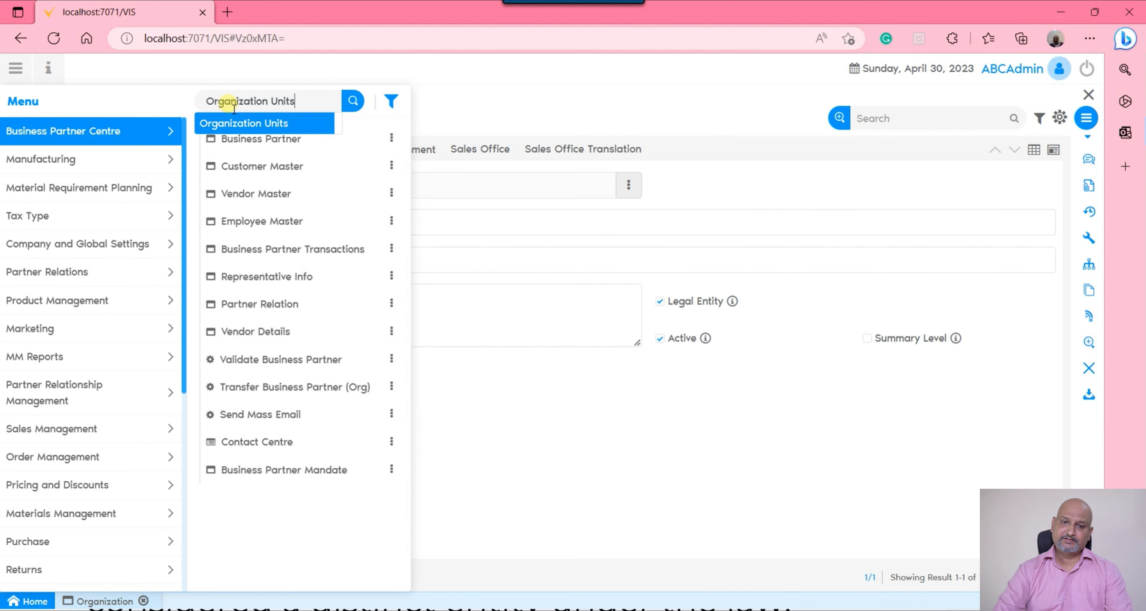
{"action": "key", "text": "Return"}
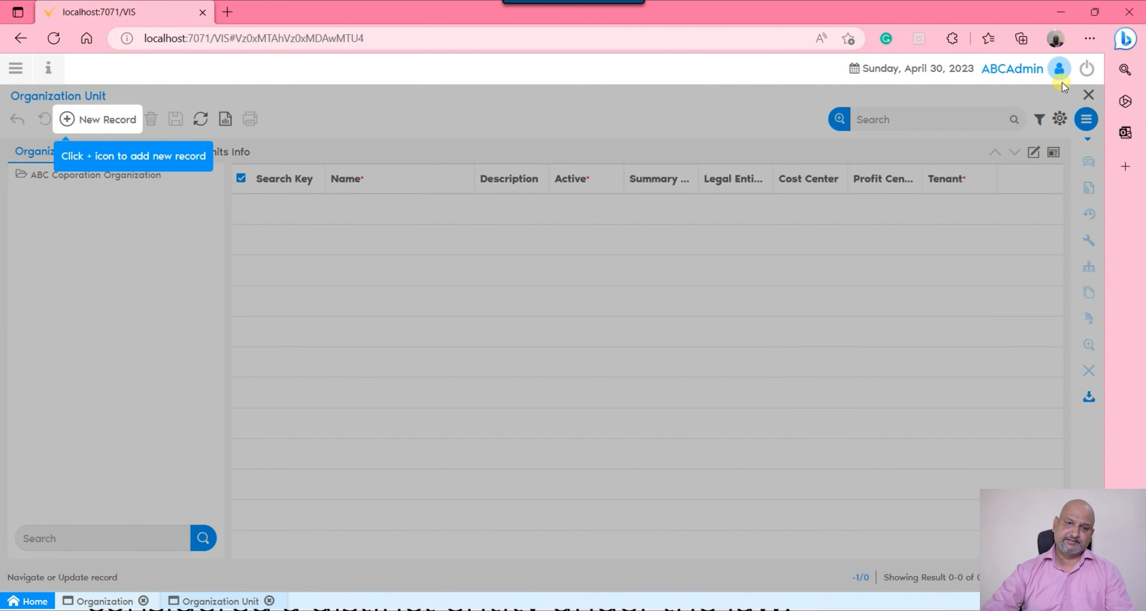
{"action": "left_click", "coordinate": [1031, 157]}
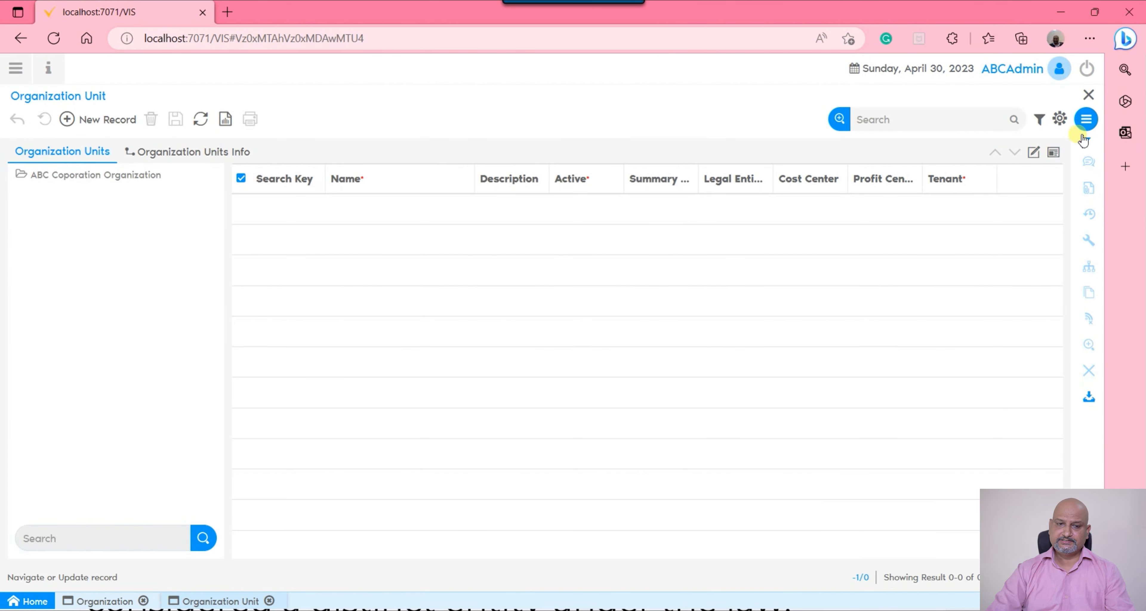
{"action": "left_click", "coordinate": [1031, 153]}
Add a new organization unit record and name it "Sales Profit Center"
{"action": "left_click", "coordinate": [71, 119]}
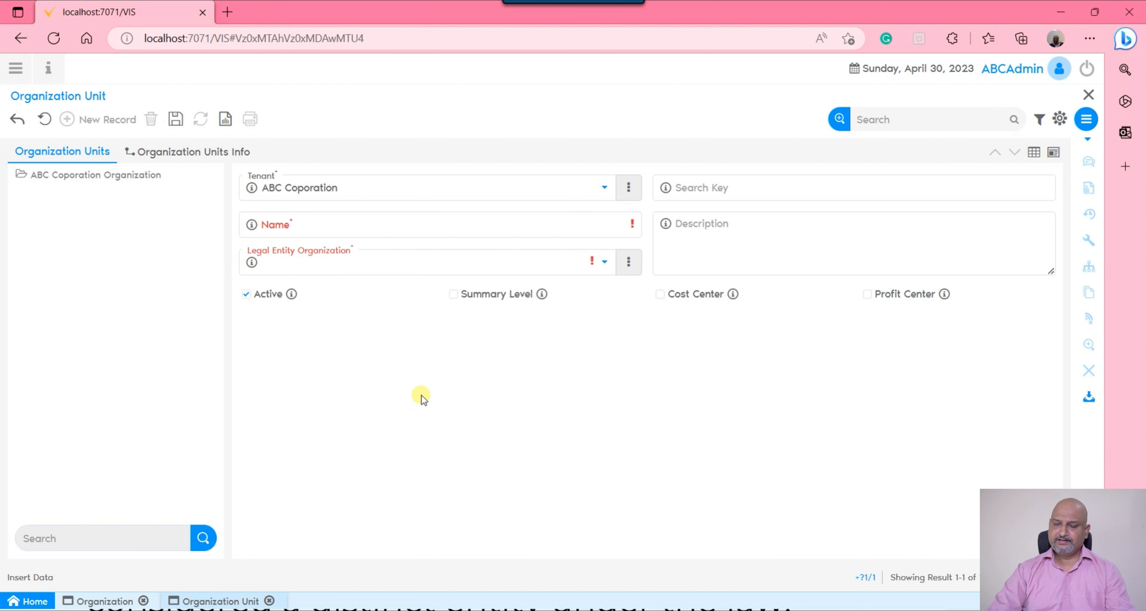
{"action": "left_click", "coordinate": [468, 225]}
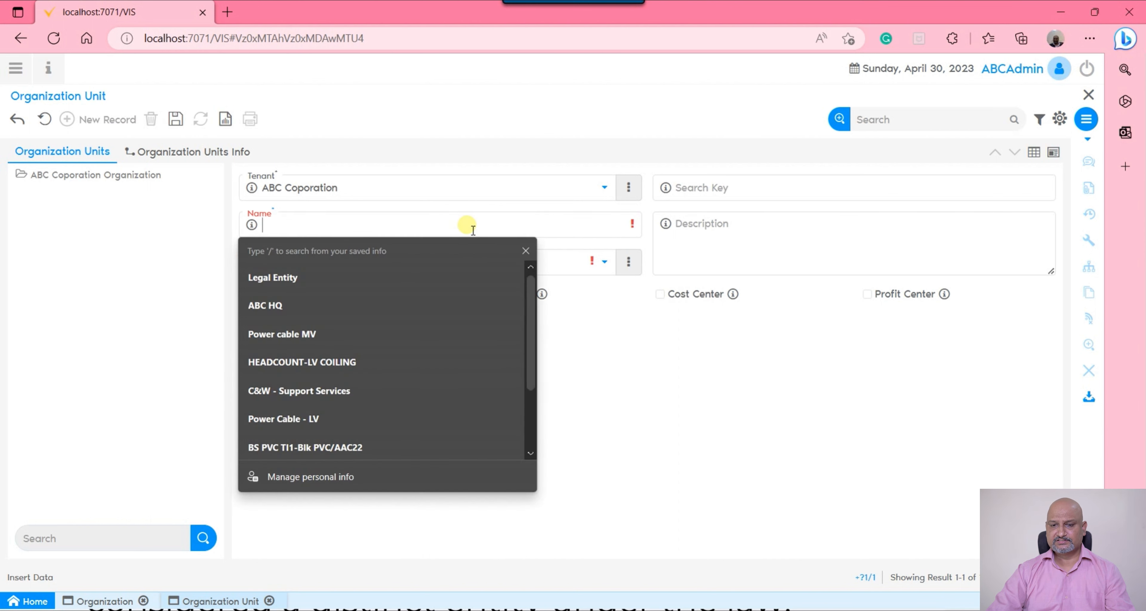
{"action": "left_click", "coordinate": [762, 412]}
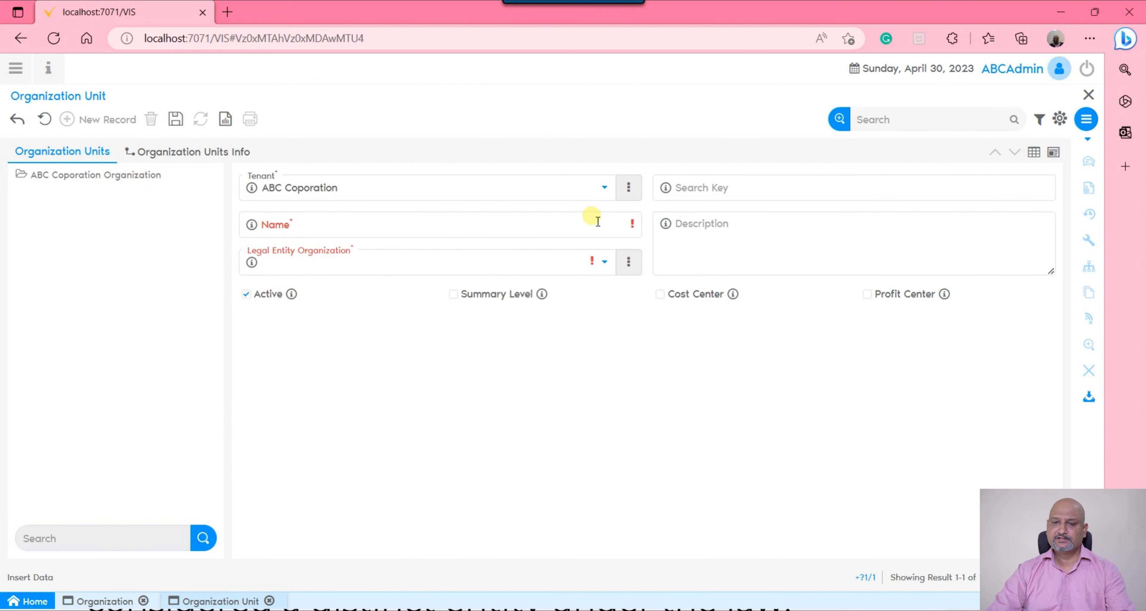
{"action": "left_click", "coordinate": [592, 223]}
{"action": "type", "text": "Sales "}
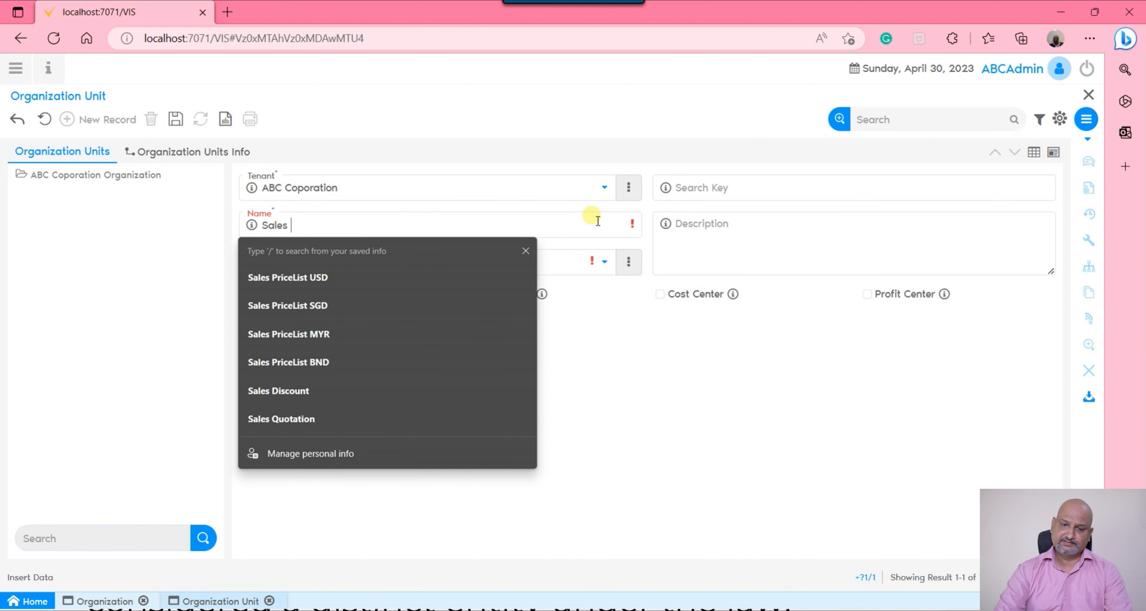
{"action": "type", "text": "Proit"}
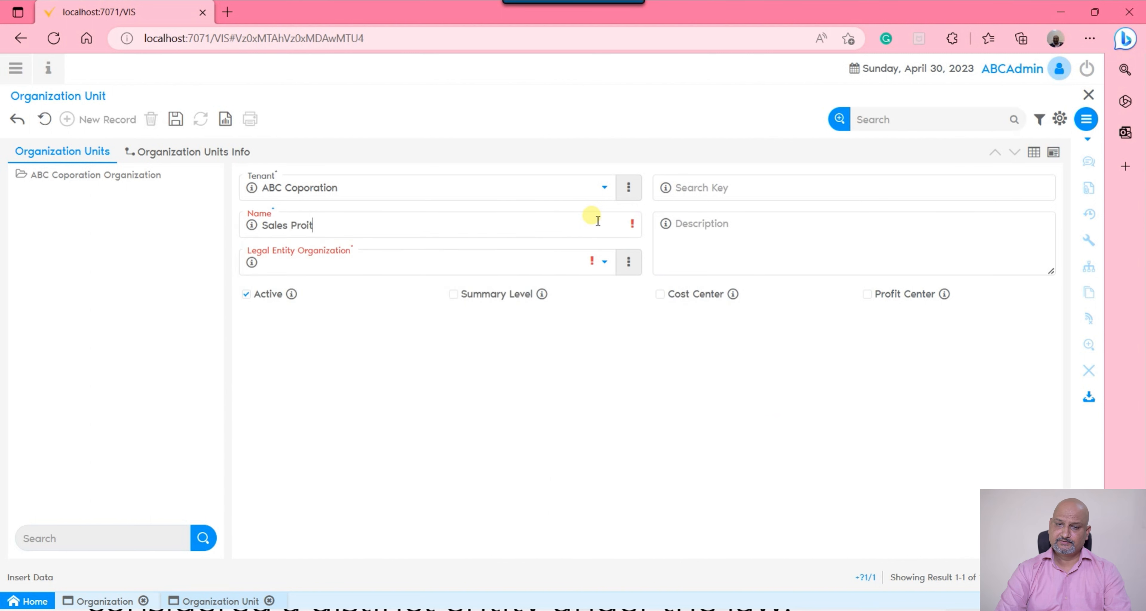
{"action": "key", "text": "BackSpace"}
{"action": "key", "text": "BackSpace"}
{"action": "type", "text": "fit Center"}
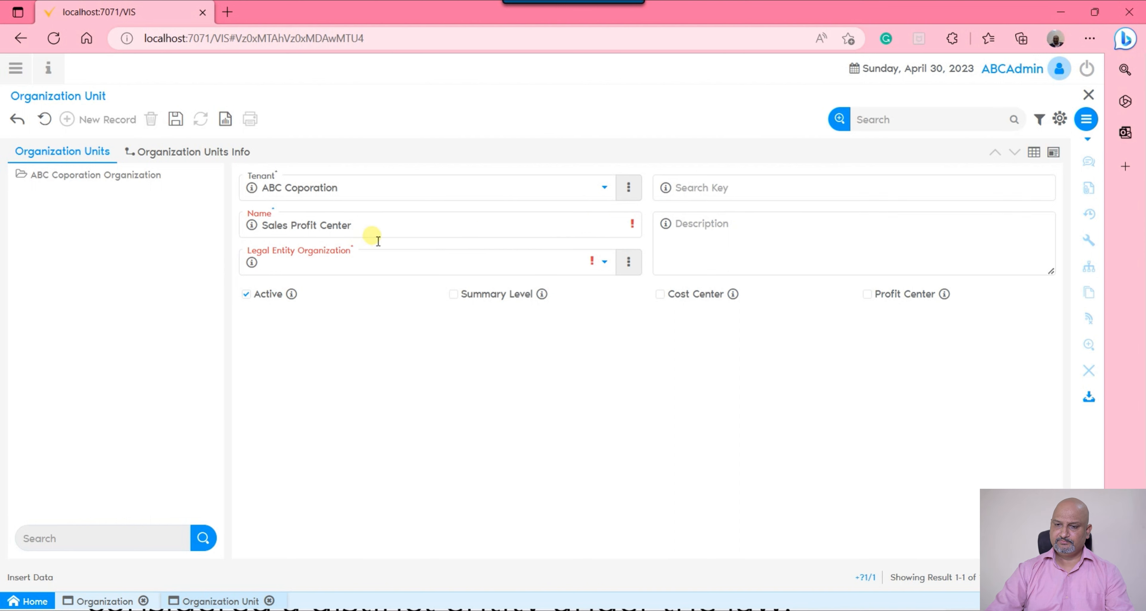
Copy the unit's name "Sales Profit Center" into its search key
{"action": "left_click_drag", "start_coordinate": [365, 230], "coordinate": [114, 228]}
{"action": "key", "text": "ctrl+c"}
{"action": "left_click", "coordinate": [784, 187]}
{"action": "key", "text": "ctrl+v"}
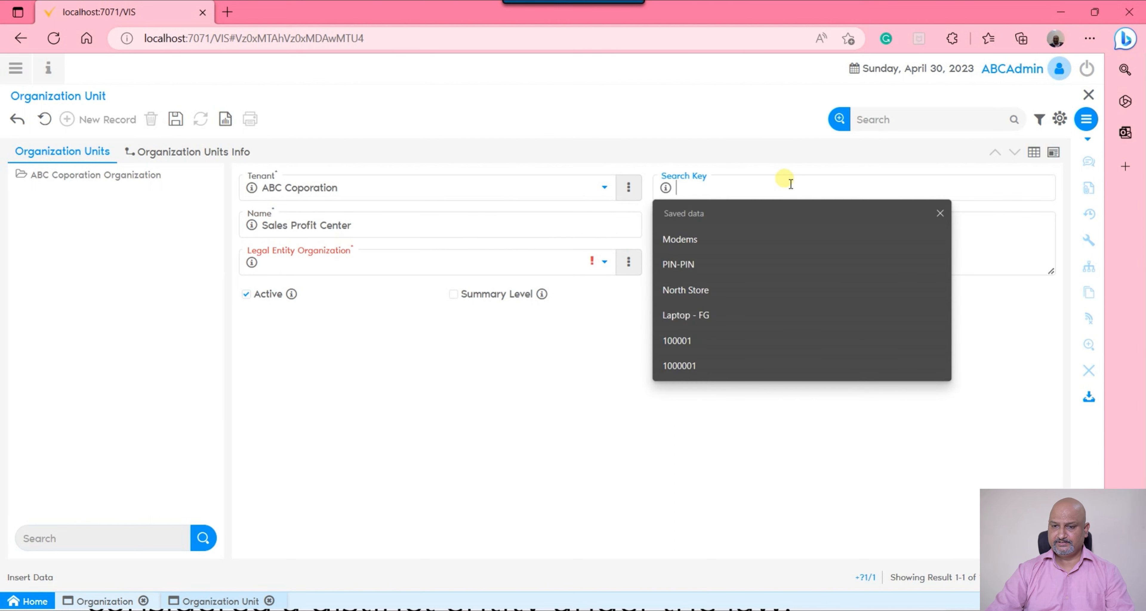
{"action": "left_click", "coordinate": [594, 394]}
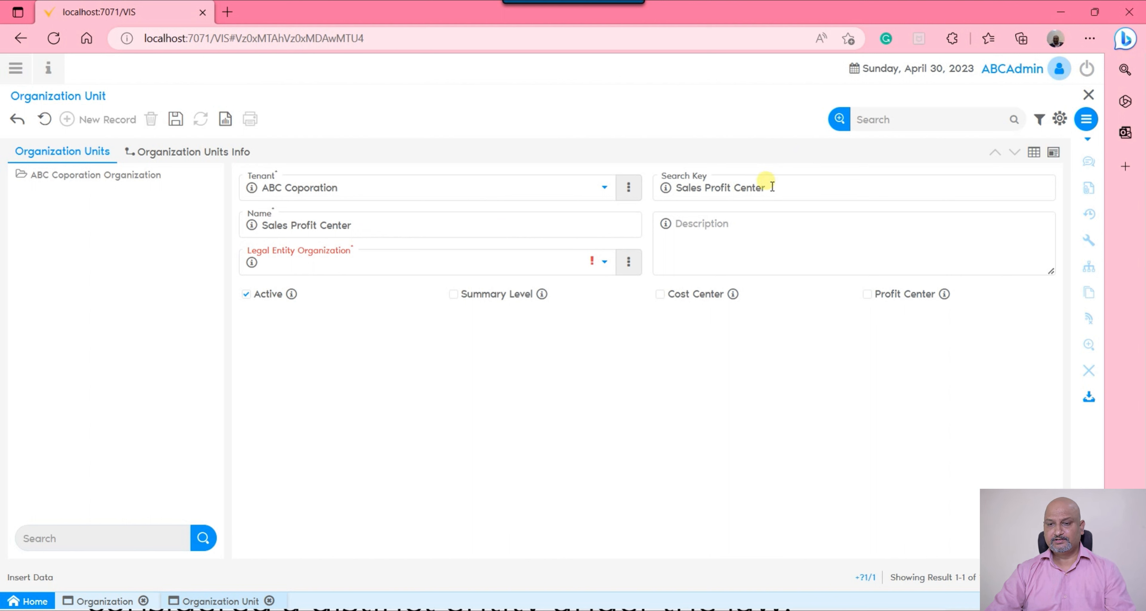
Assign ABC HQ as the unit's legal entity organization and mark the unit as a profit center
{"action": "left_click", "coordinate": [328, 266]}
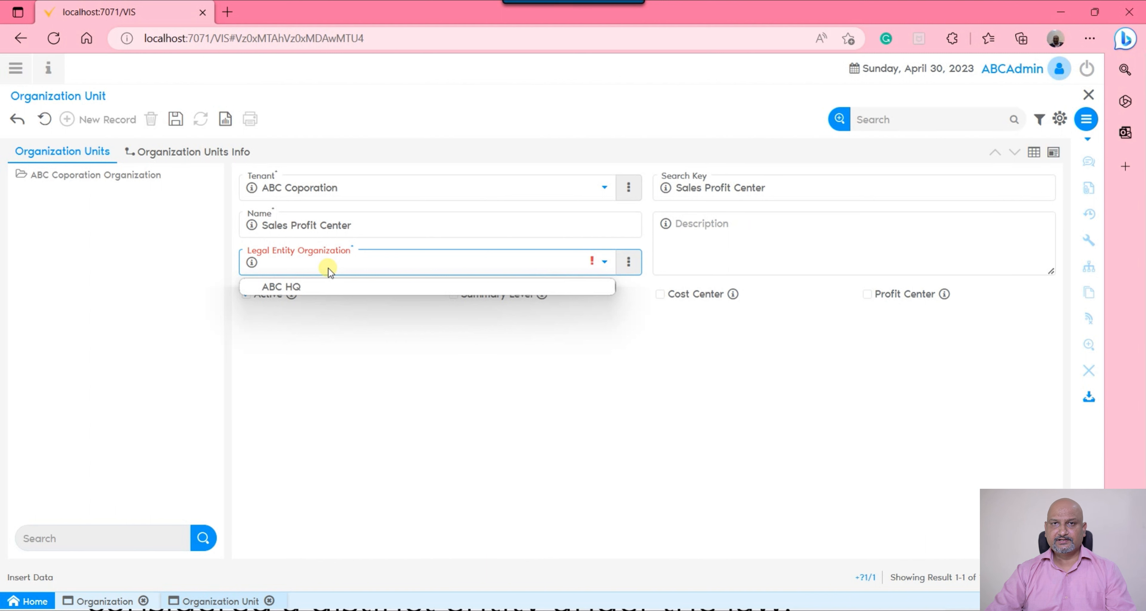
{"action": "left_click", "coordinate": [303, 286]}
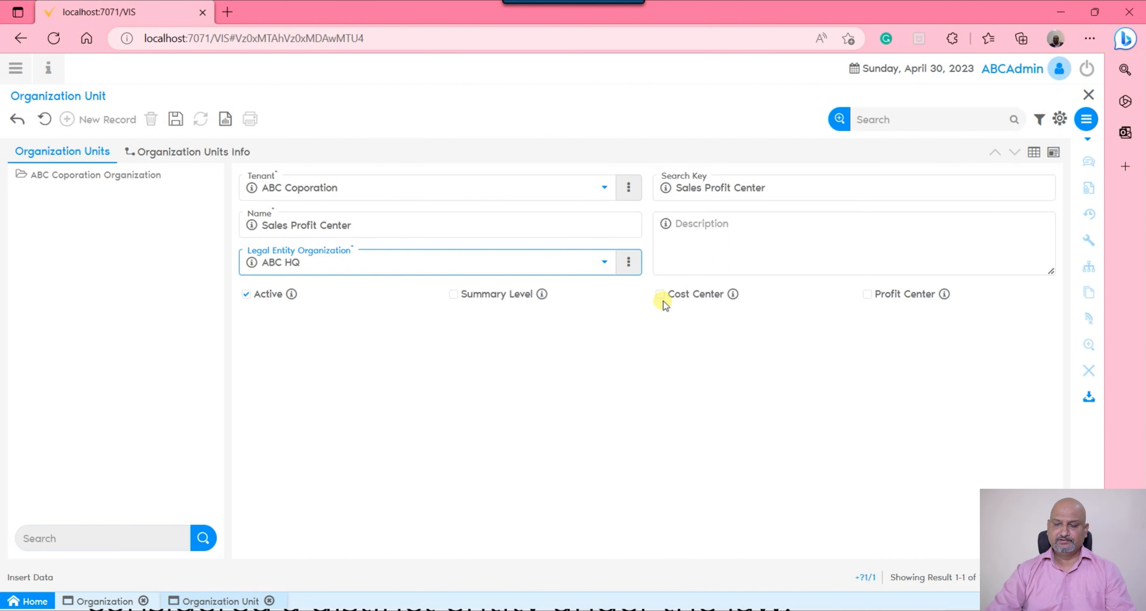
{"action": "left_click", "coordinate": [869, 296]}
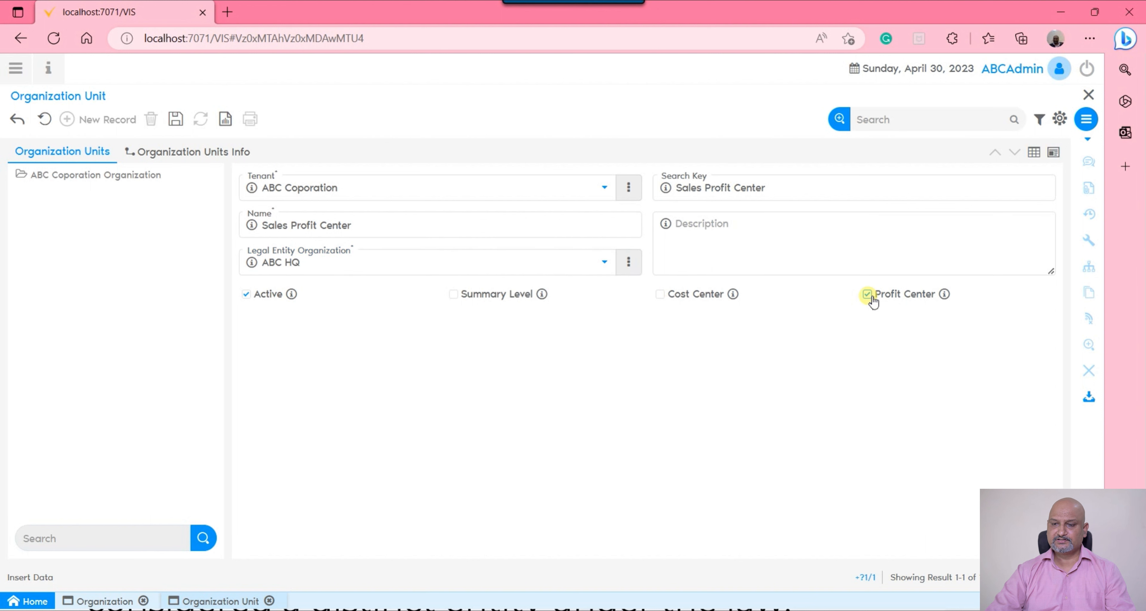
Save the Sales Profit Center unit and open its Organization Units Info in single-record view
{"action": "left_click", "coordinate": [179, 129]}
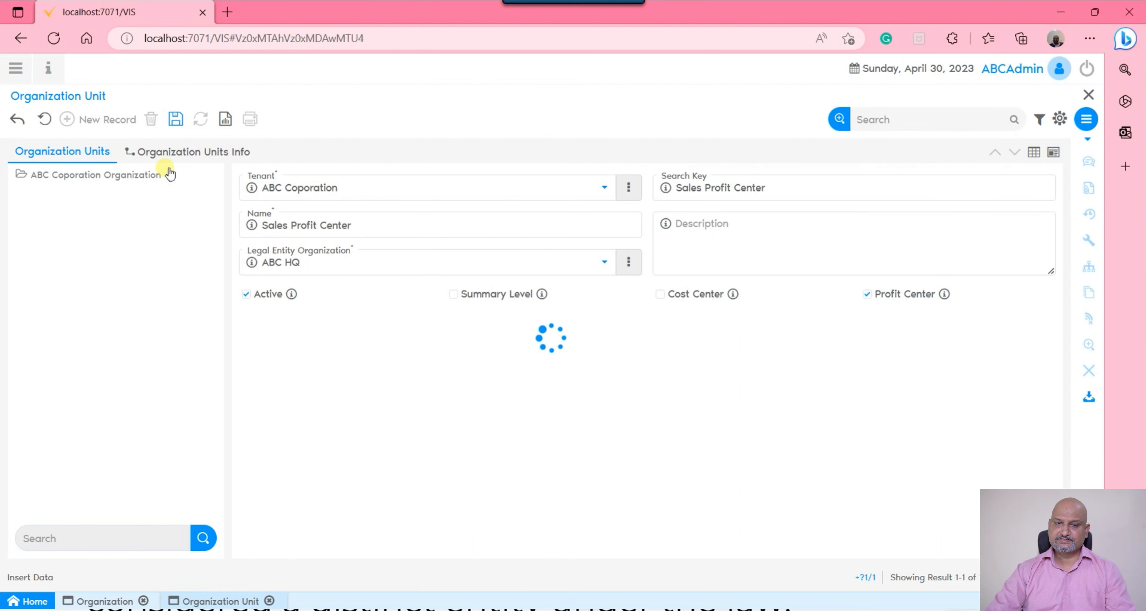
{"action": "left_click", "coordinate": [203, 156]}
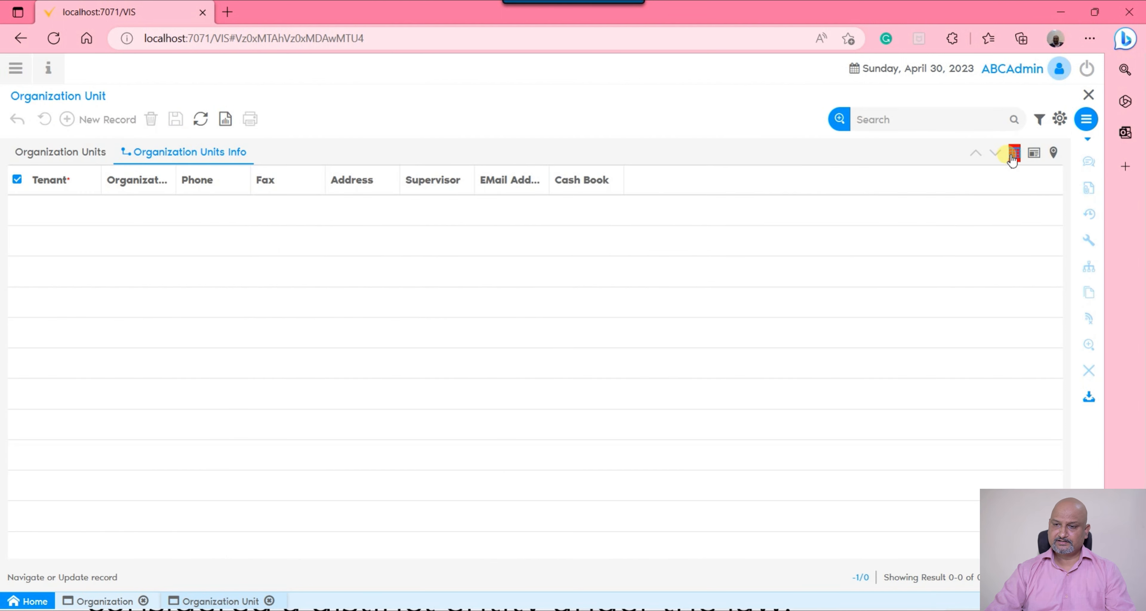
{"action": "left_click", "coordinate": [1014, 153]}
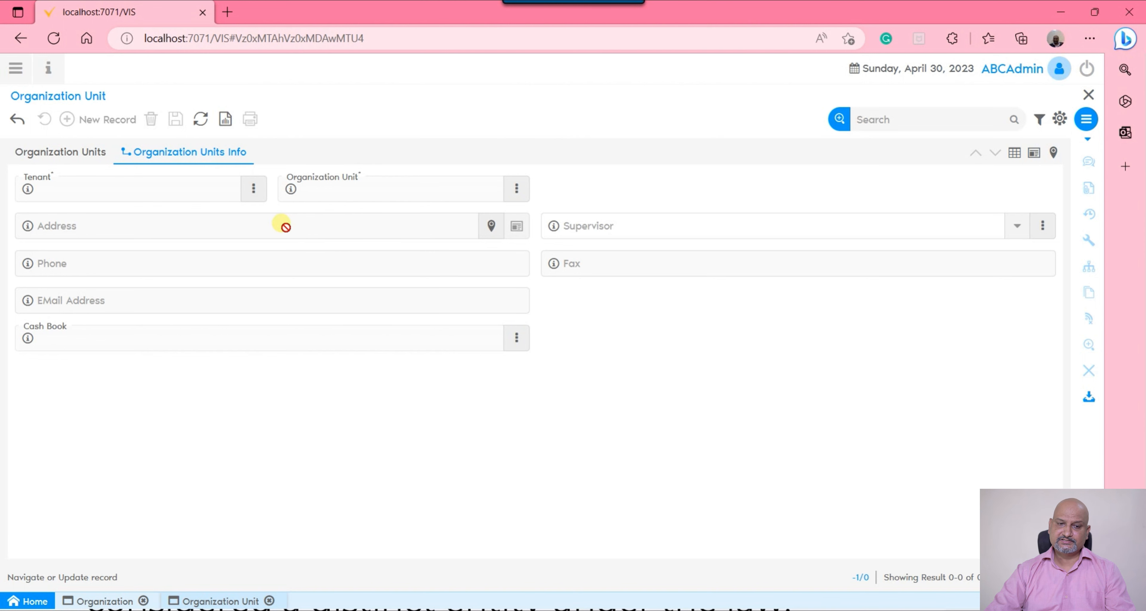
Log out and back in with the filled-in credentials, and run the Cache Reset process
{"action": "left_click", "coordinate": [1087, 68]}
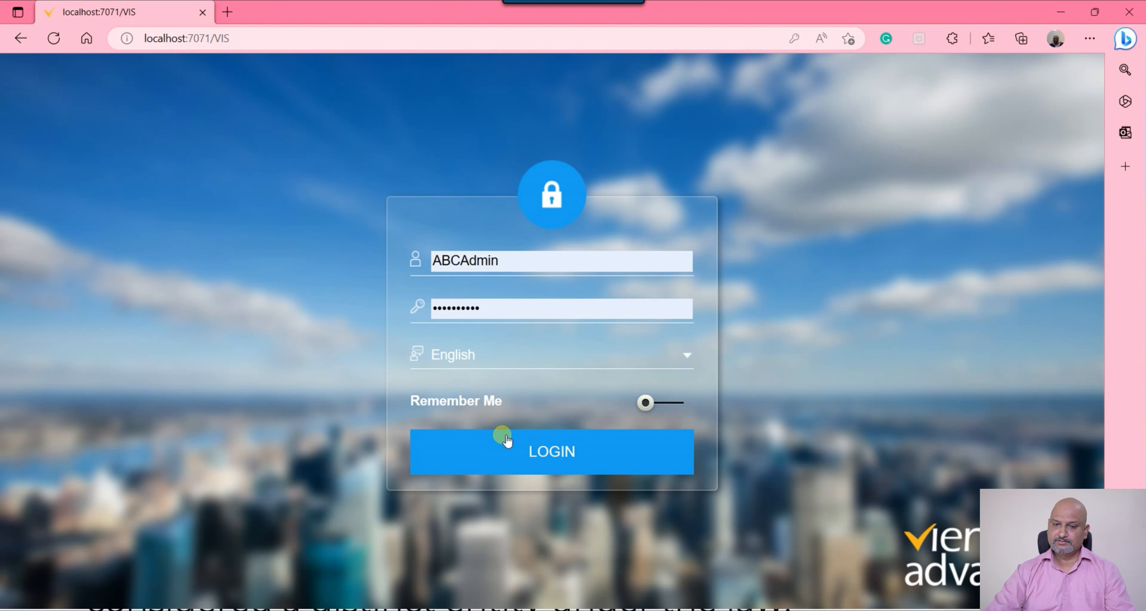
{"action": "left_click", "coordinate": [503, 435]}
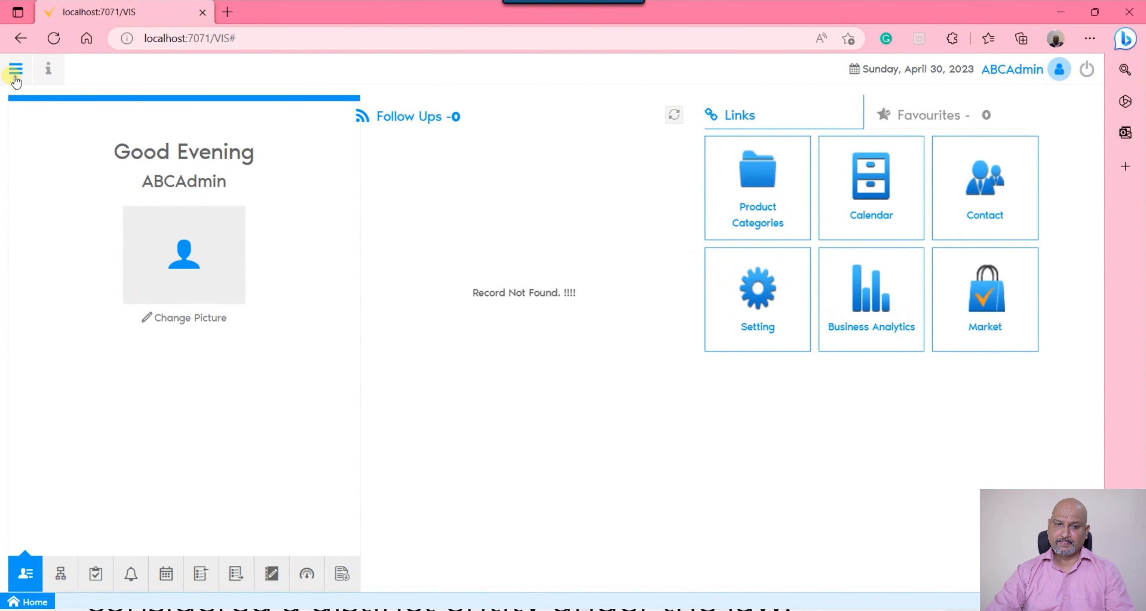
{"action": "left_click", "coordinate": [16, 69]}
{"action": "type", "text": "cac"}
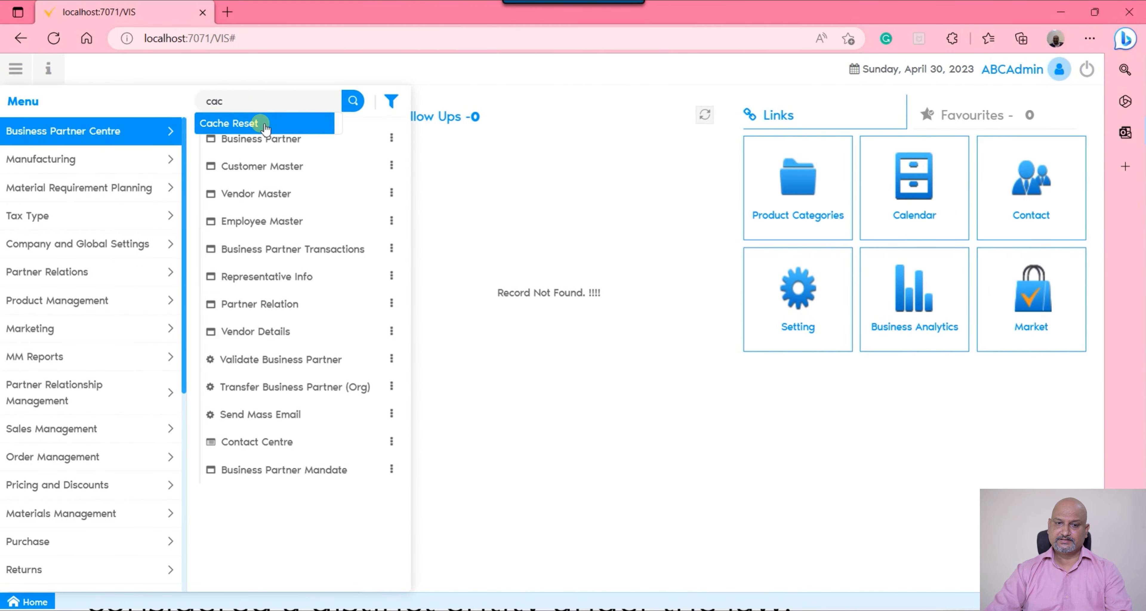
{"action": "left_click", "coordinate": [258, 120]}
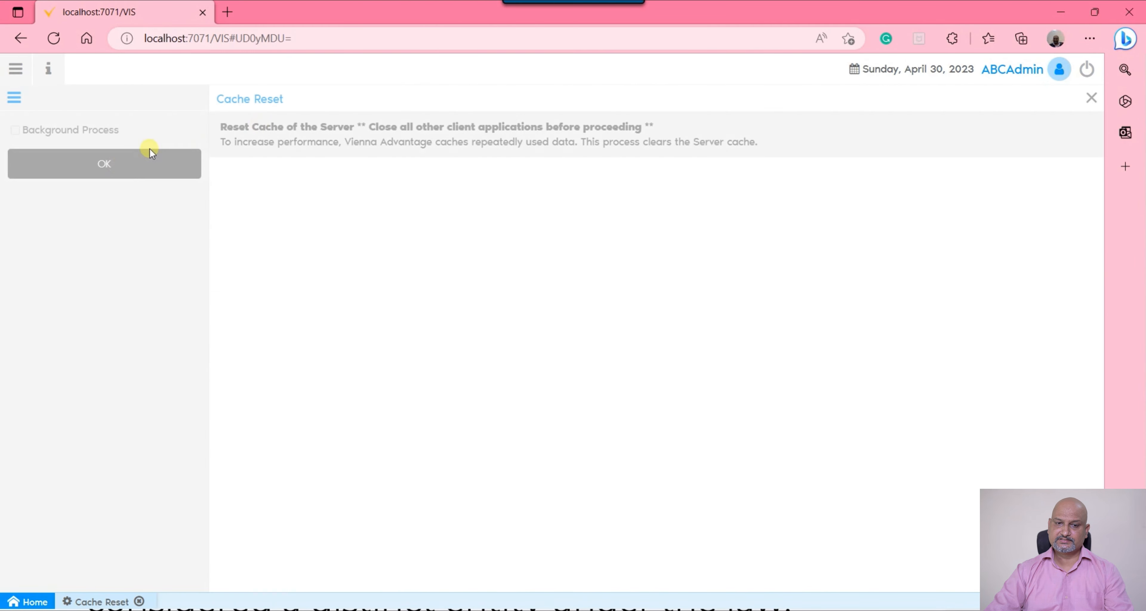
{"action": "left_click", "coordinate": [1092, 97]}
Reopen the Organization Units window and show the Sales Profit Center's Organization Units Info in single-record view
{"action": "left_click", "coordinate": [17, 69]}
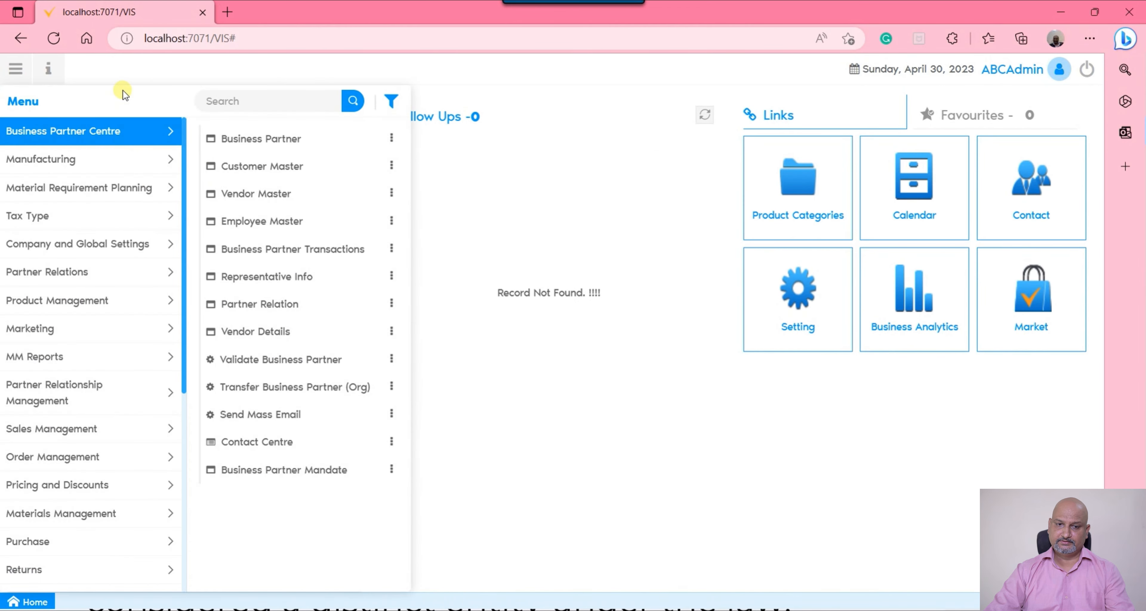
{"action": "type", "text": "organization u"}
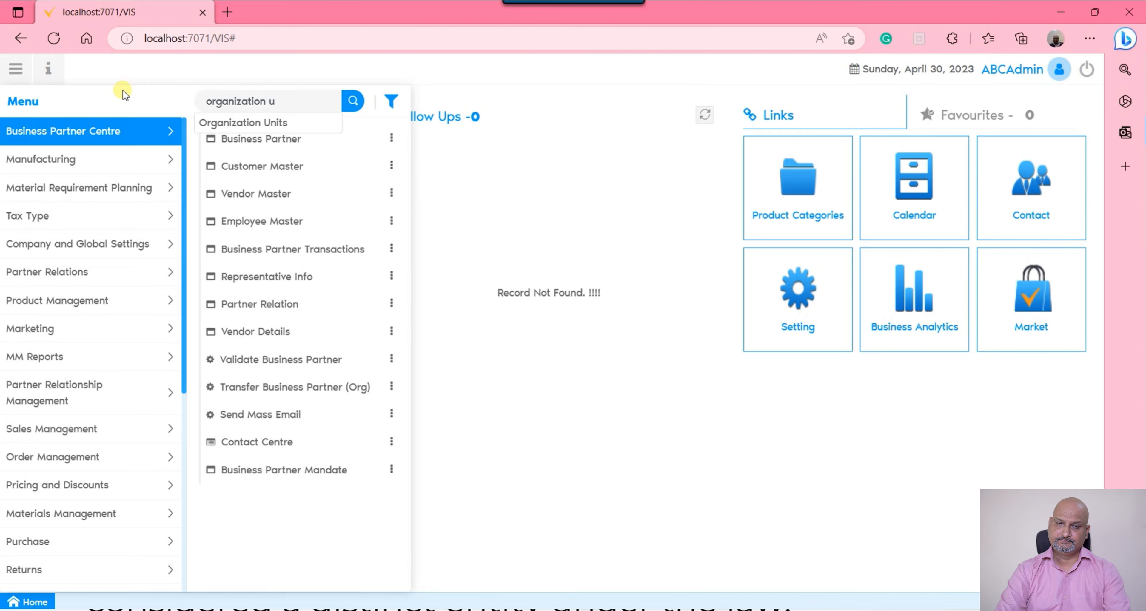
{"action": "key", "text": "Return"}
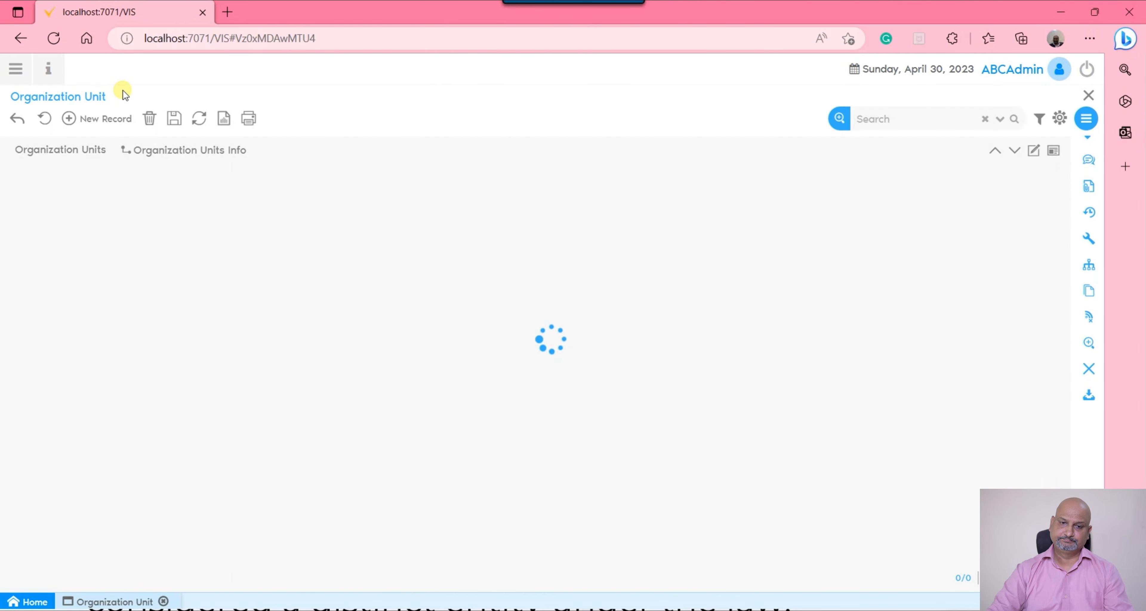
{"action": "left_click", "coordinate": [183, 152]}
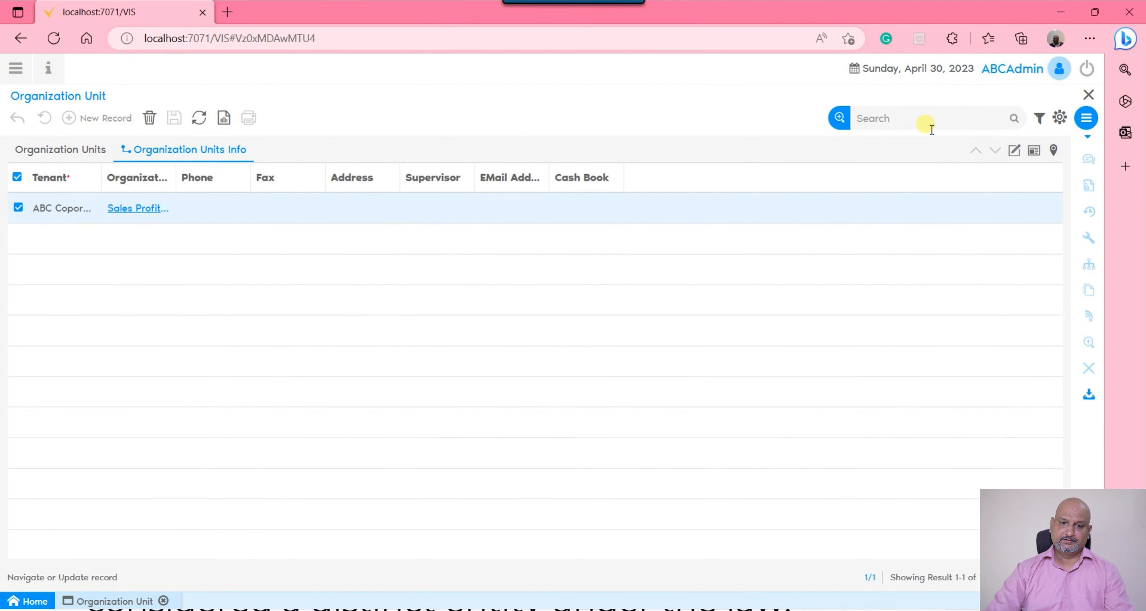
{"action": "left_click", "coordinate": [1015, 151]}
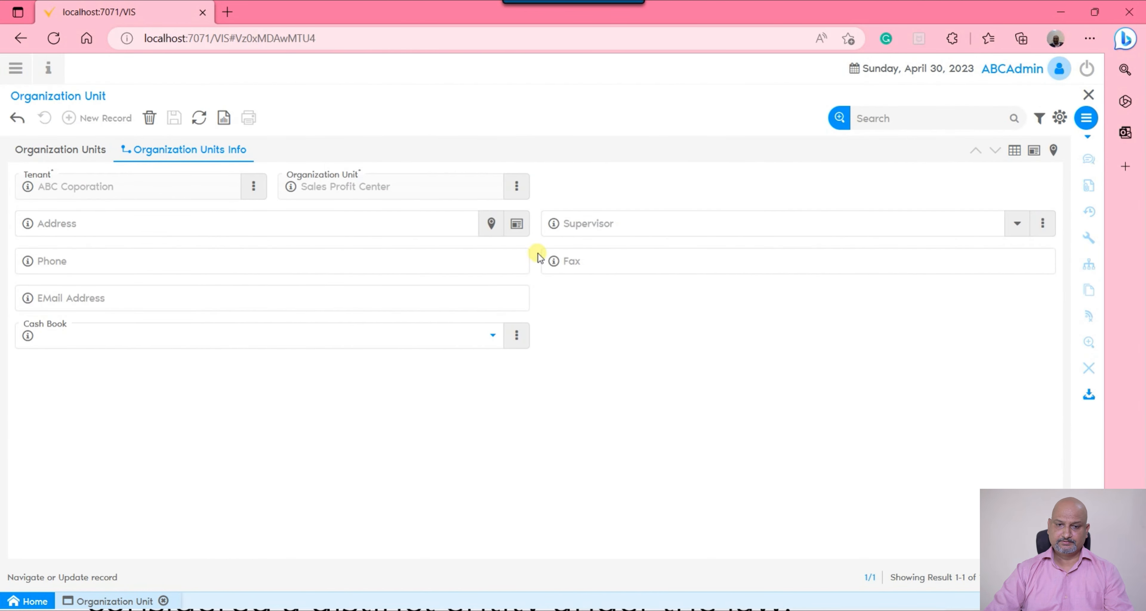
Fill in the first address line and the city of the Sales Profit Center's address
{"action": "left_click", "coordinate": [517, 224]}
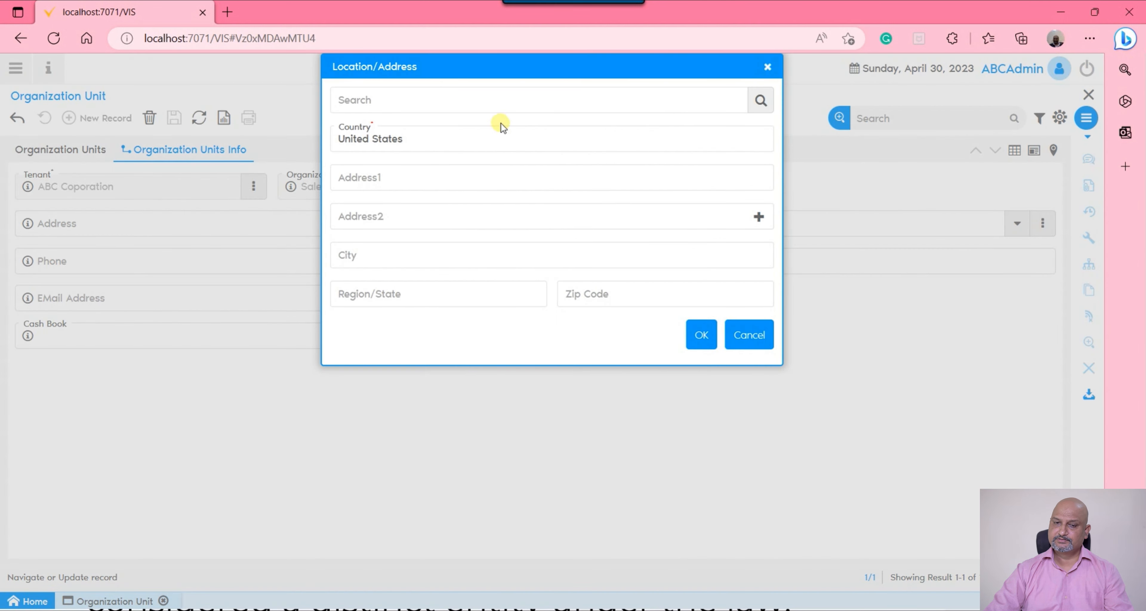
{"action": "left_click", "coordinate": [466, 180]}
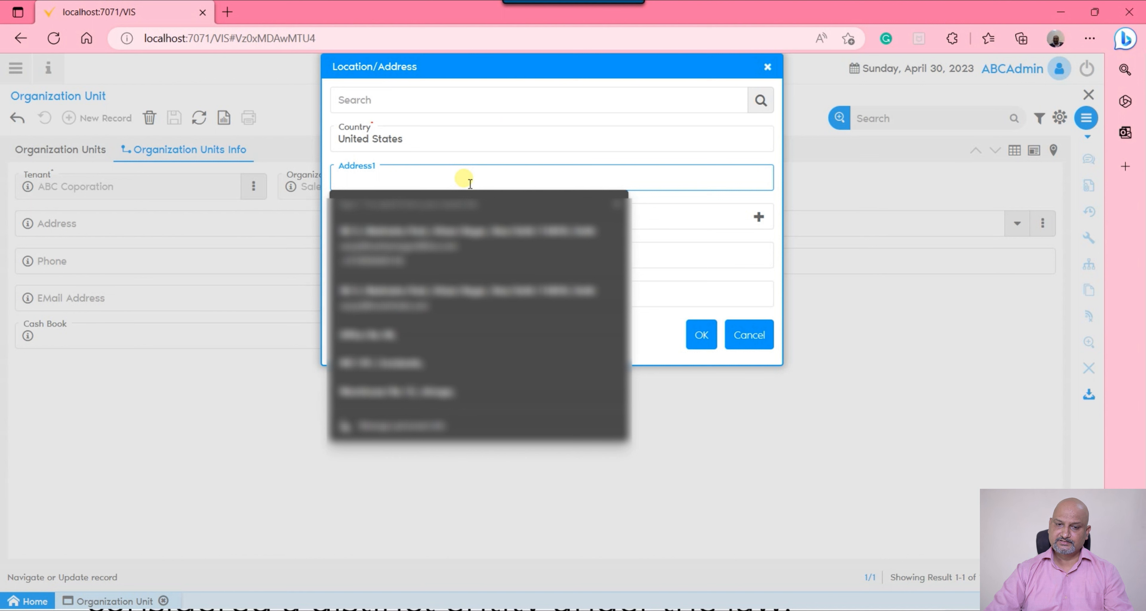
{"action": "type", "text": "Office "}
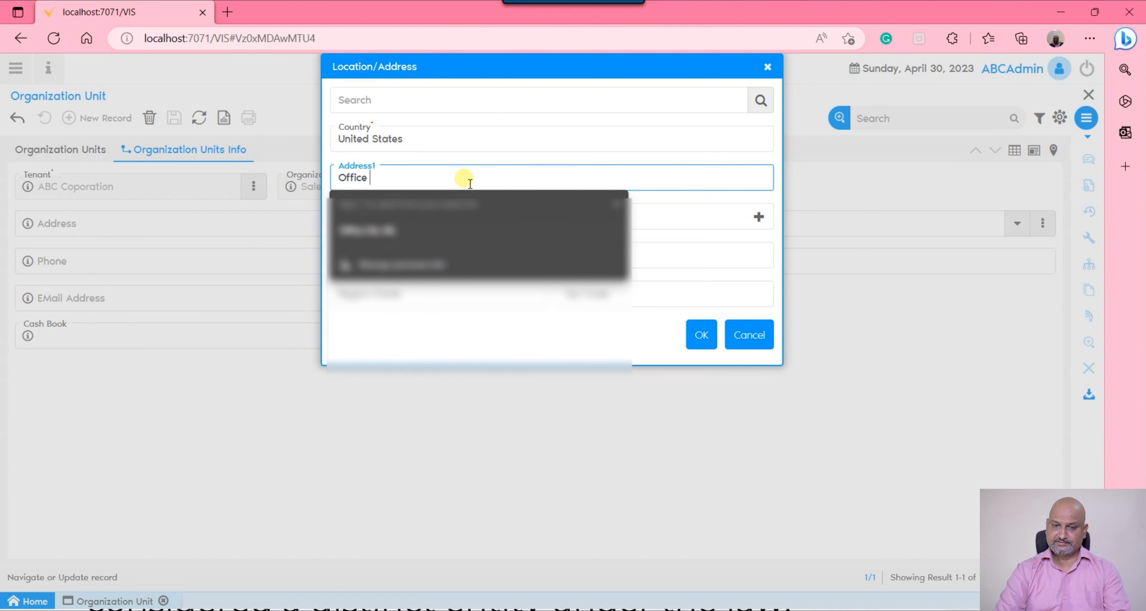
{"action": "type", "text": "no-111"}
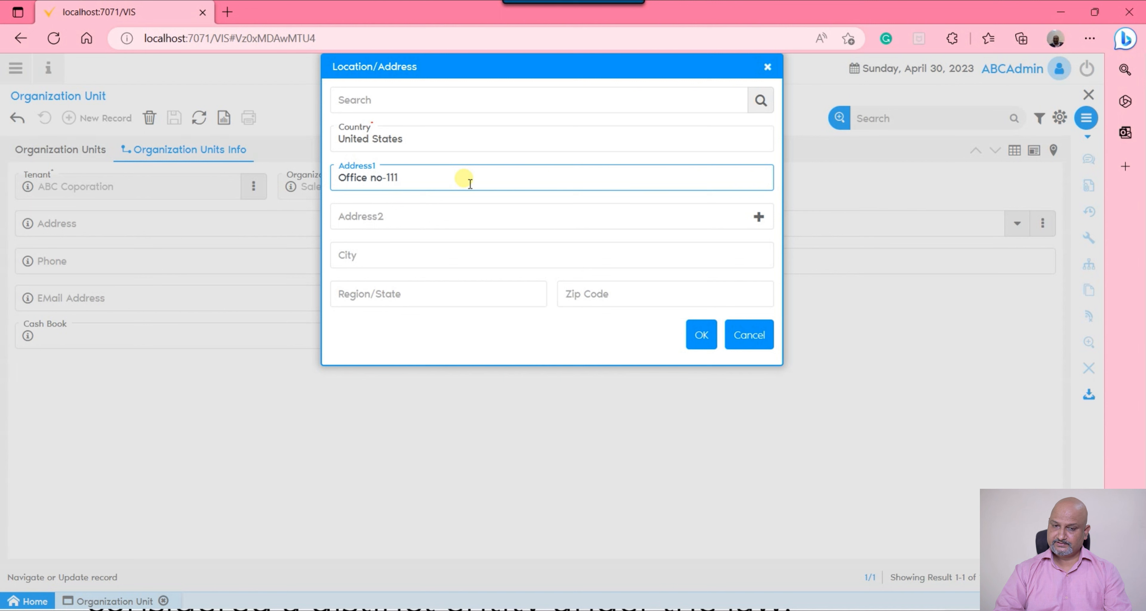
{"action": "left_click", "coordinate": [387, 256]}
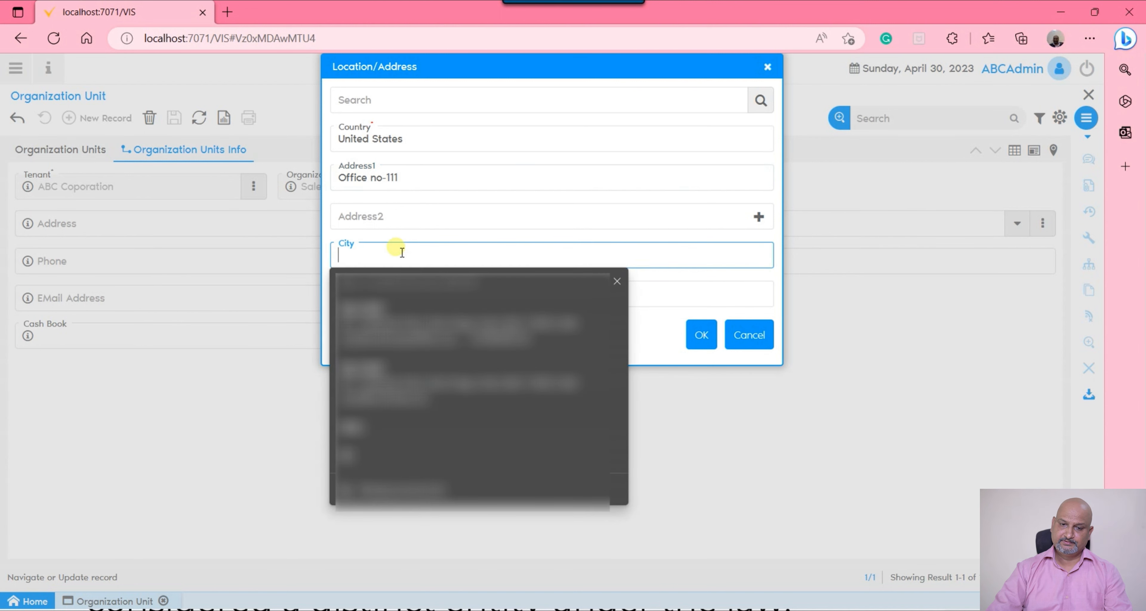
{"action": "type", "text": "New York"}
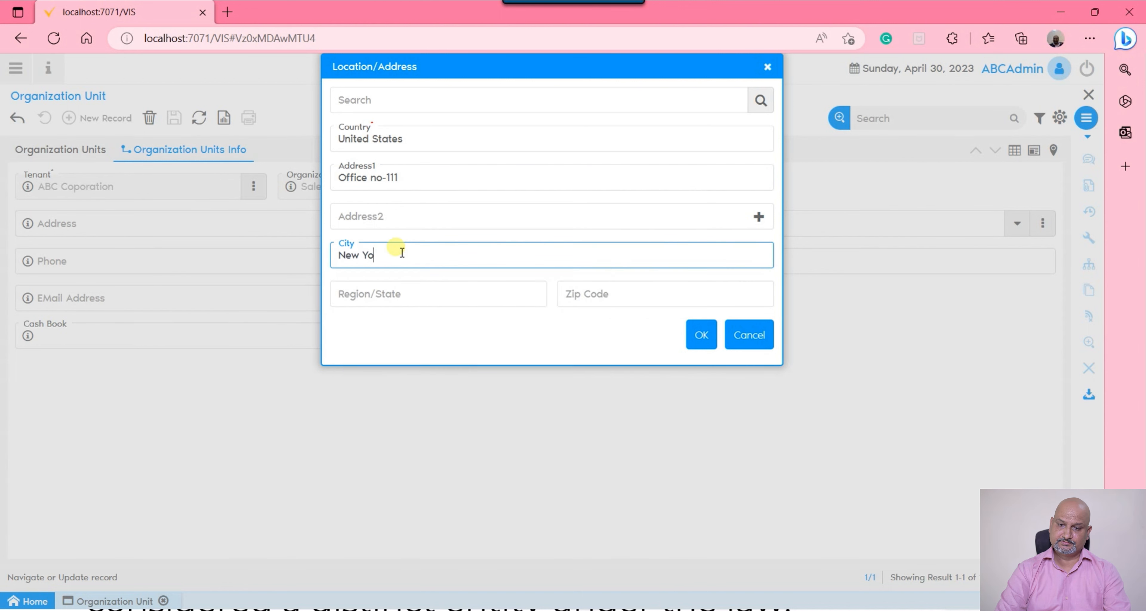
{"action": "left_click", "coordinate": [700, 335]}
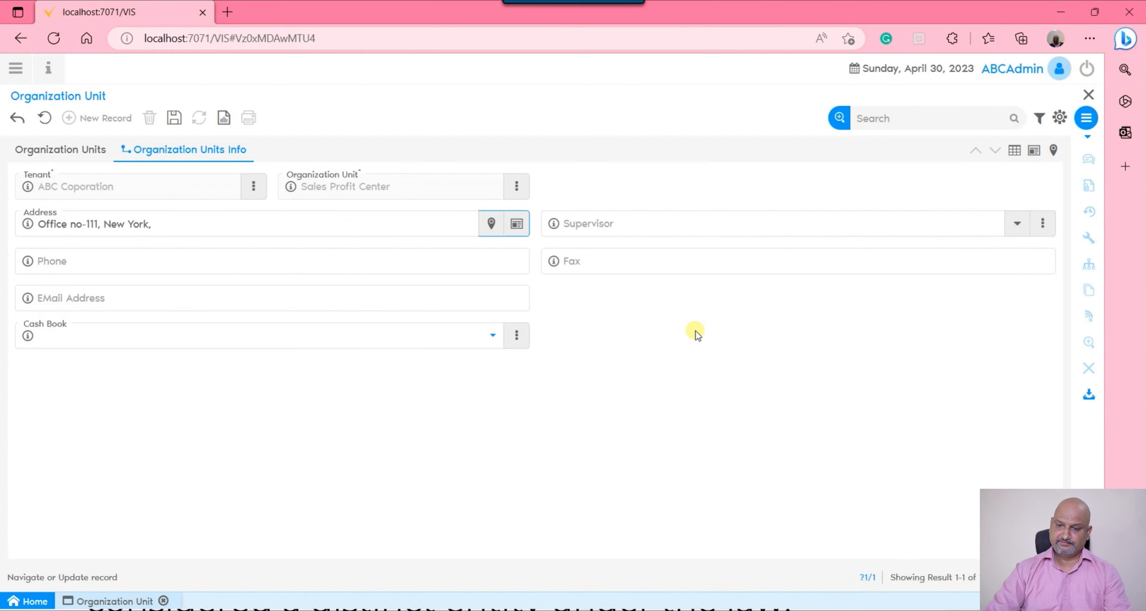
{"action": "left_click", "coordinate": [775, 225]}
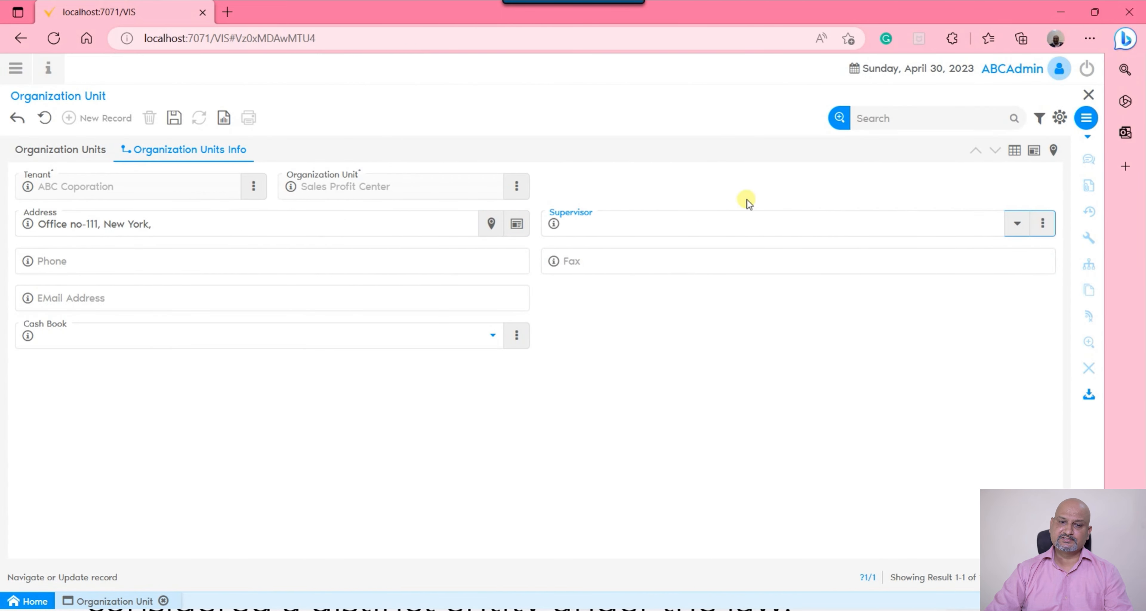
{"action": "left_click", "coordinate": [261, 261]}
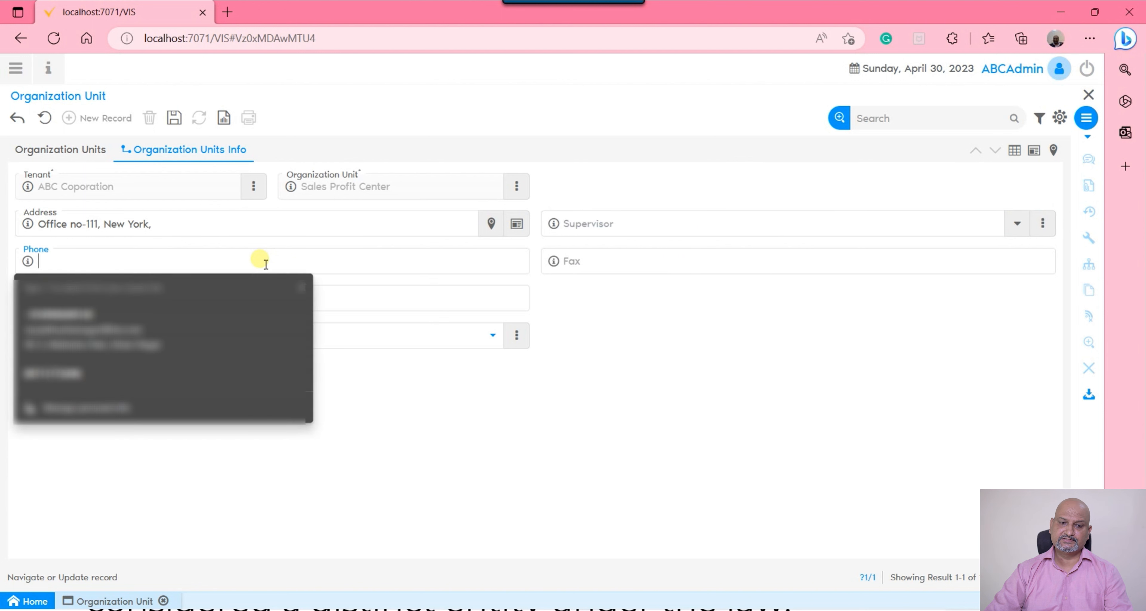
{"action": "left_click", "coordinate": [741, 278]}
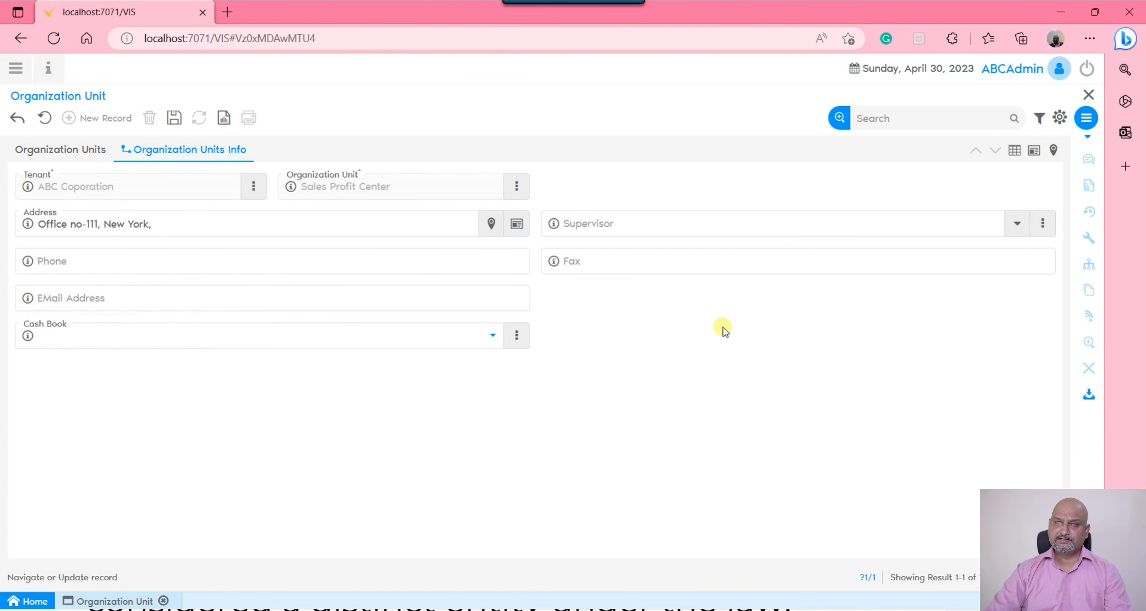
Save the unit's info and return to the main Sales Profit Center record in single-record view
{"action": "left_click", "coordinate": [174, 118]}
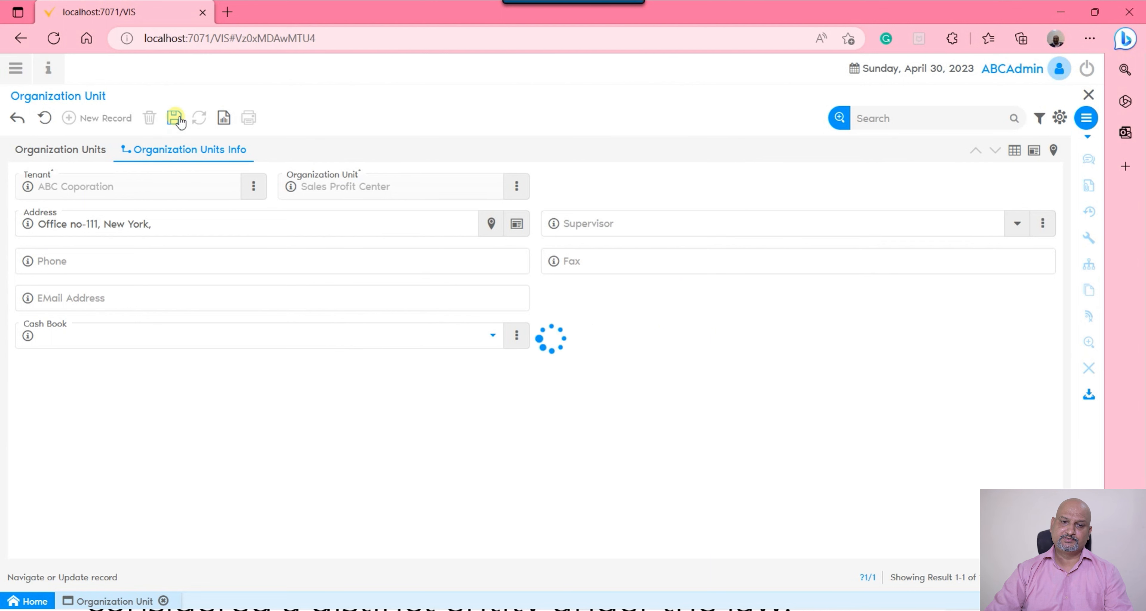
{"action": "left_click", "coordinate": [88, 150]}
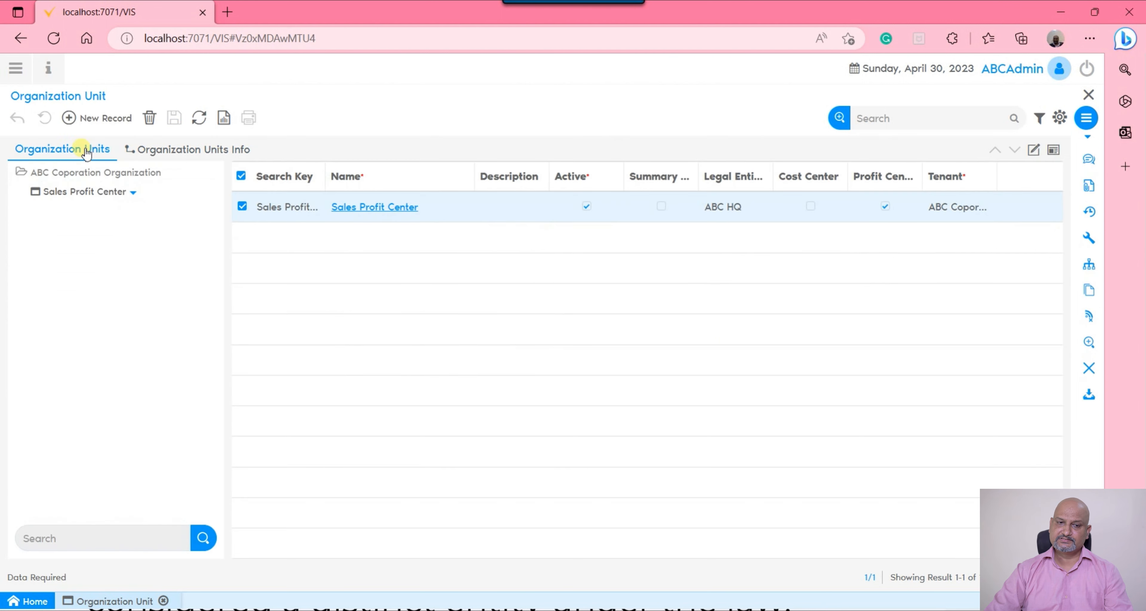
{"action": "left_click", "coordinate": [1033, 151]}
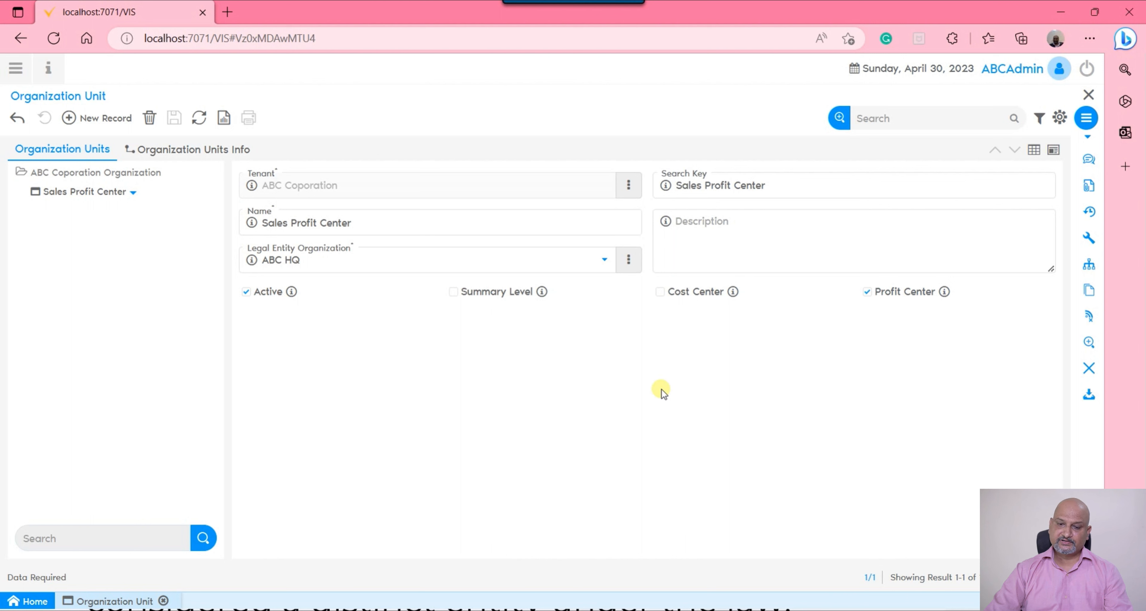
Find and open the Organization window and show the ABC HQ record in single-record view
{"action": "left_click", "coordinate": [15, 68]}
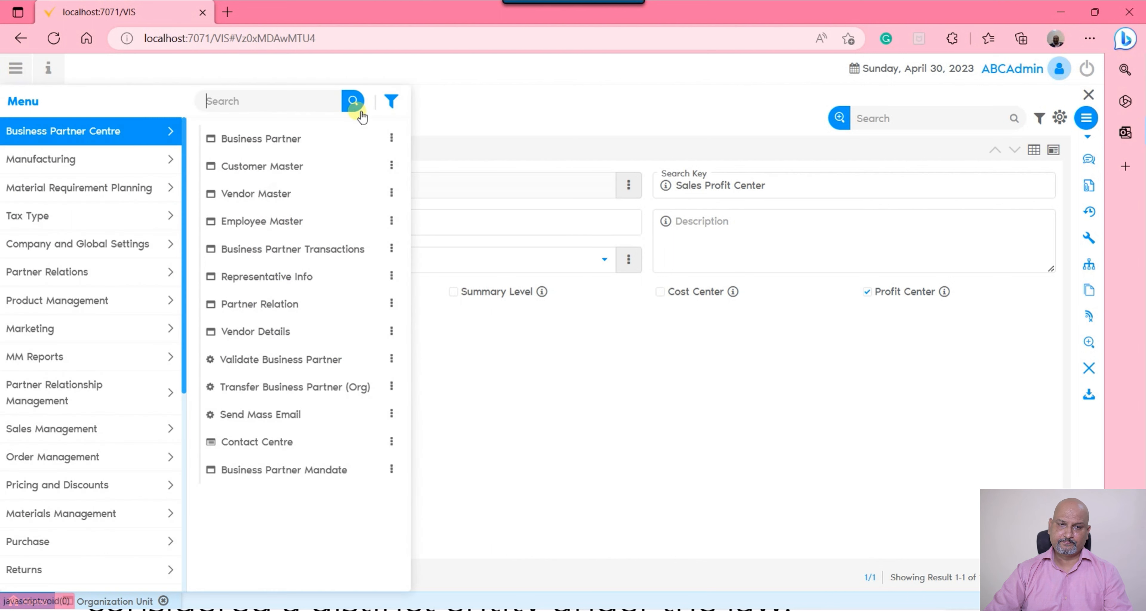
{"action": "type", "text": "orgnaizat"}
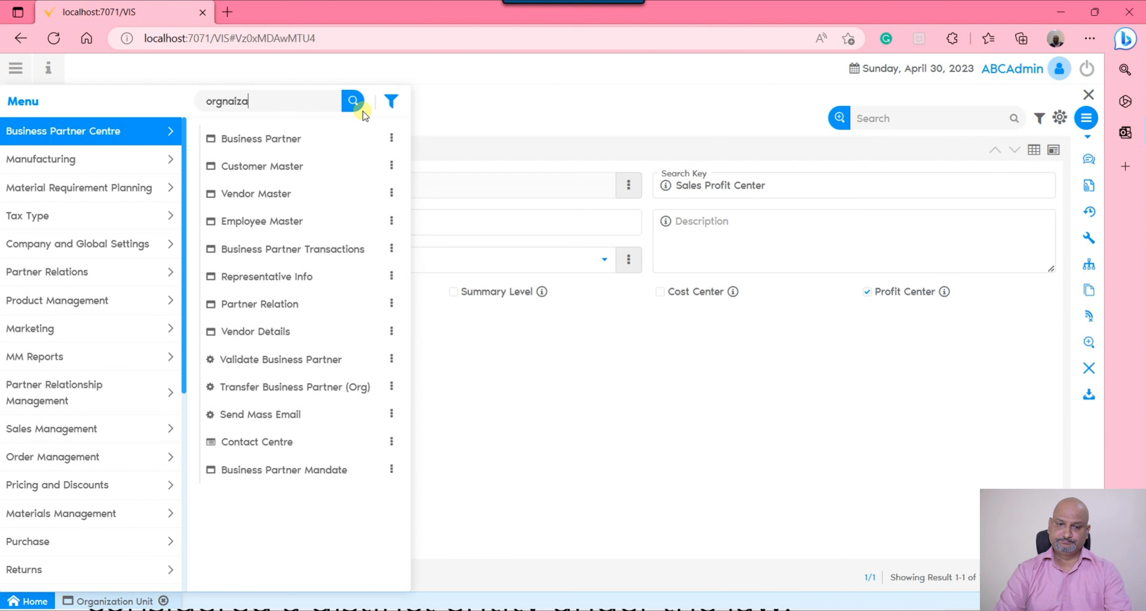
{"action": "key", "text": "BackSpace"}
{"action": "key", "text": "BackSpace"}
{"action": "key", "text": "BackSpace"}
{"action": "key", "text": "BackSpace"}
{"action": "key", "text": "BackSpace"}
{"action": "key", "text": "BackSpace"}
{"action": "type", "text": "a"}
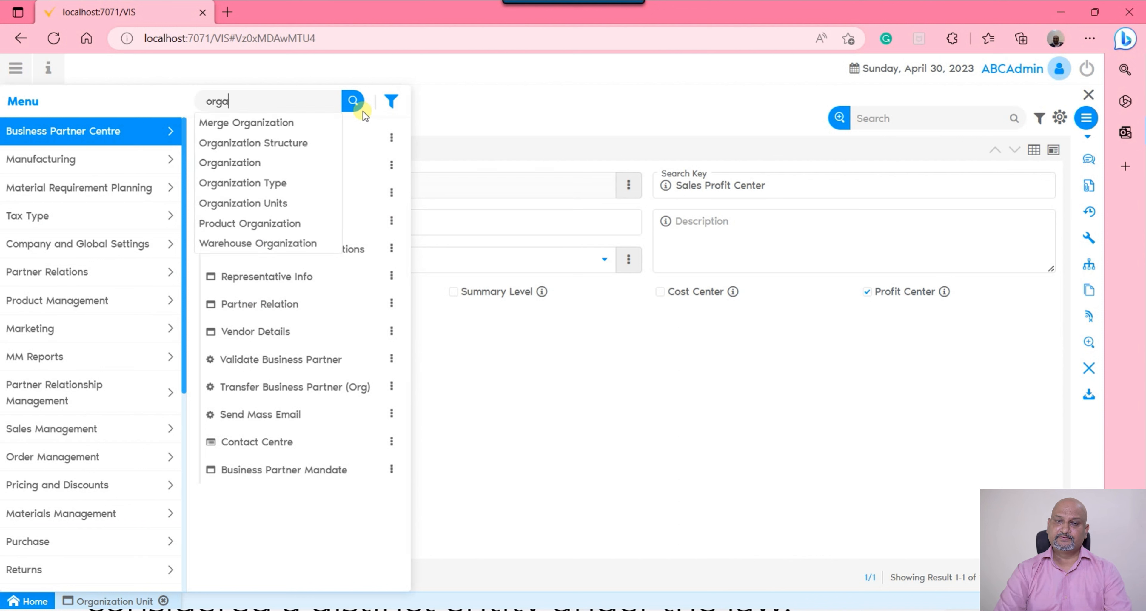
{"action": "key", "text": "Down"}
{"action": "key", "text": "Down"}
{"action": "key", "text": "Down"}
{"action": "key", "text": "Return"}
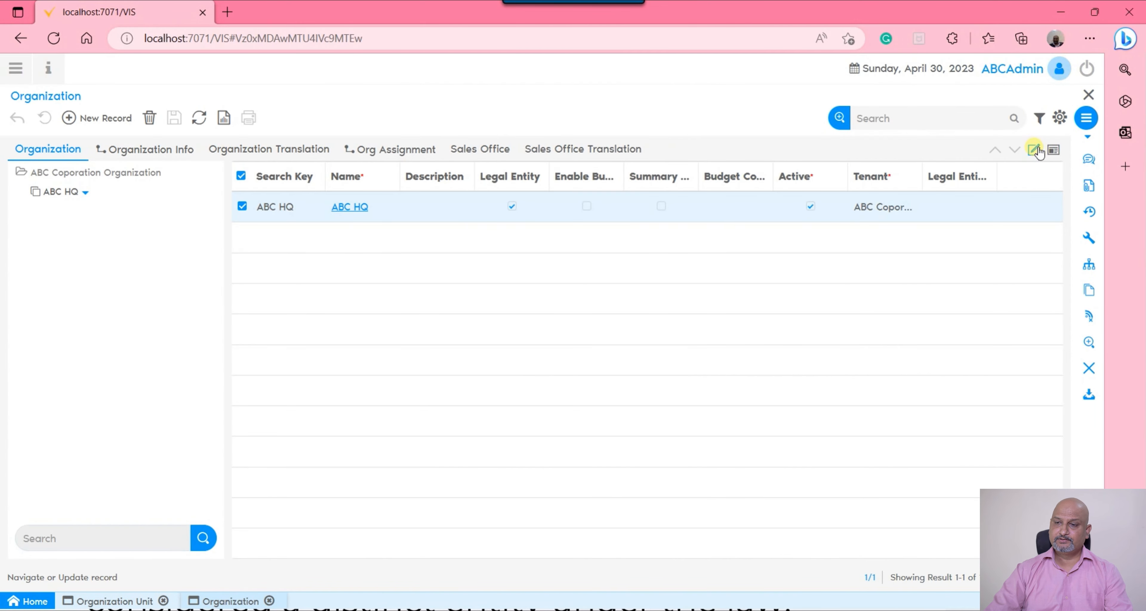
{"action": "left_click", "coordinate": [1033, 150]}
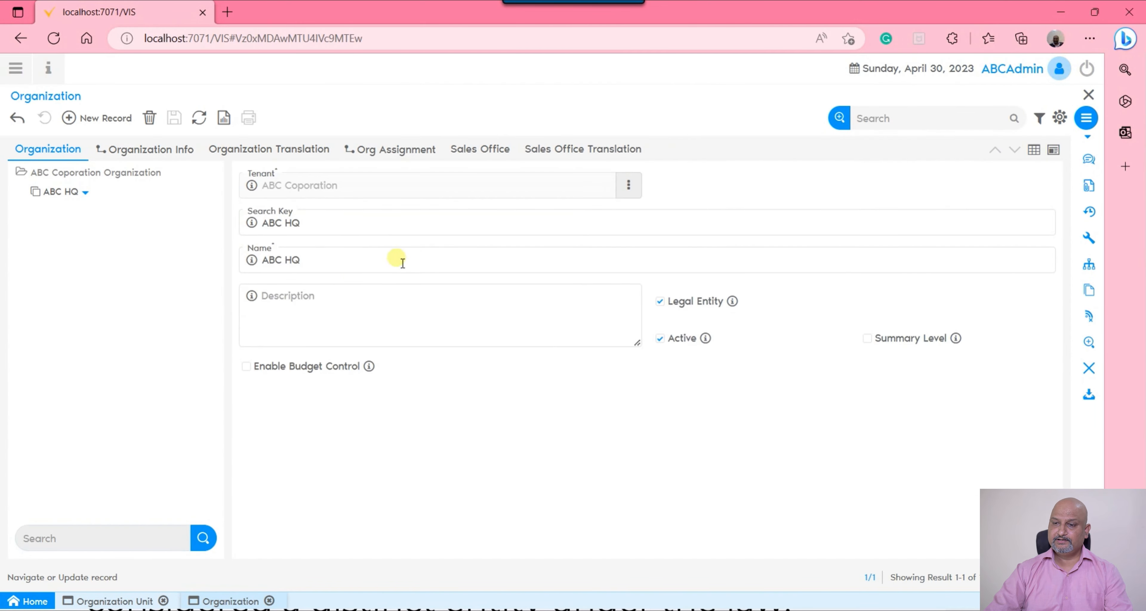
Add a new organization record and assign ABC HQ as its legal entity organization
{"action": "left_click", "coordinate": [91, 119]}
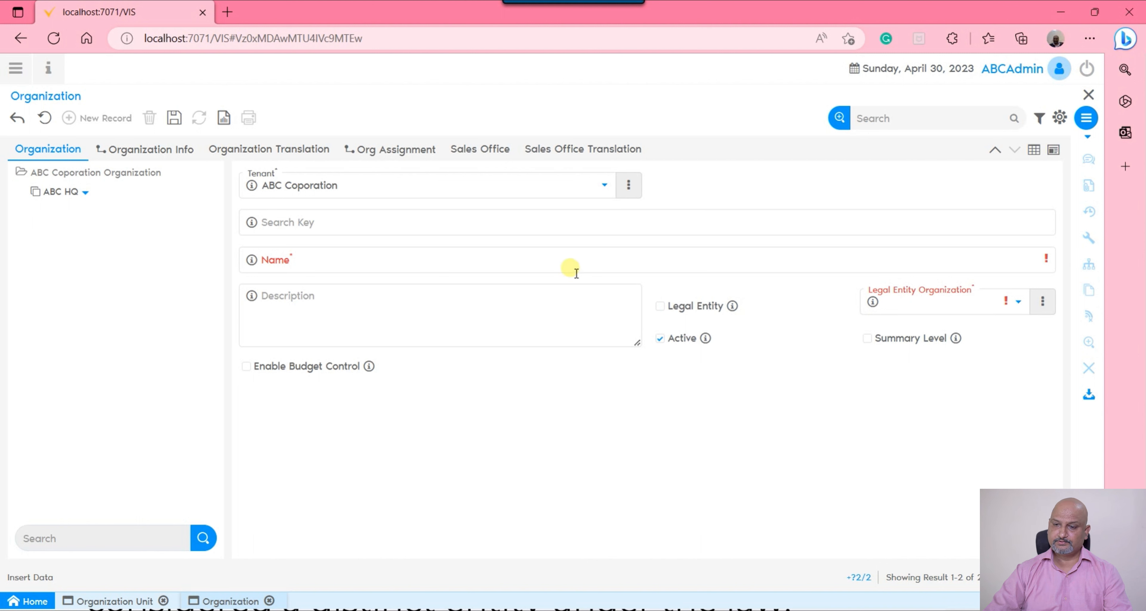
{"action": "left_click", "coordinate": [983, 302]}
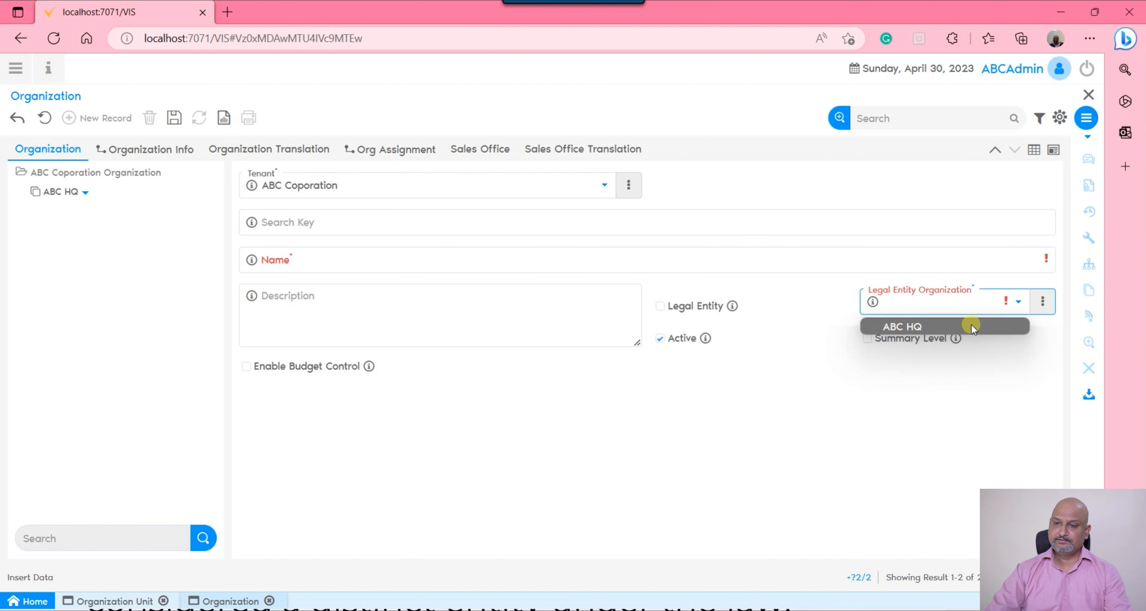
{"action": "left_click", "coordinate": [972, 327]}
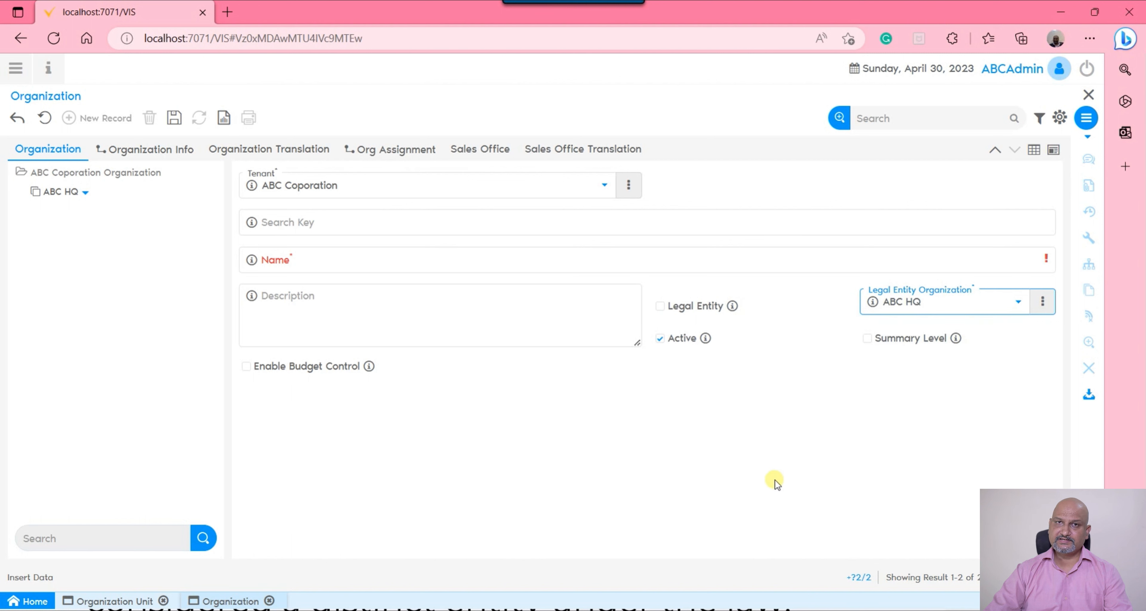